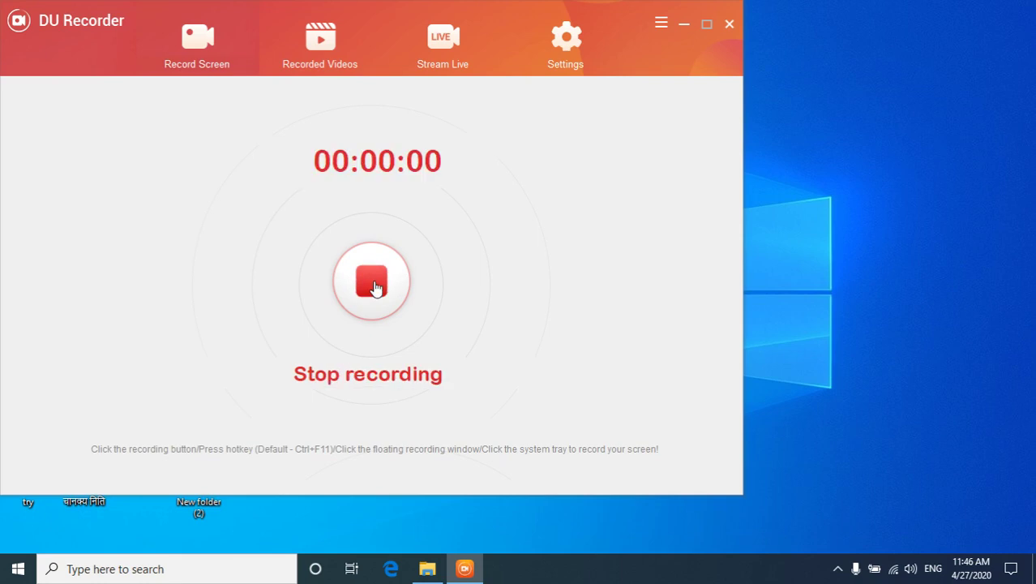
# Minimize DU Recorder and refresh the desktop so its shortcuts and folders show
pyautogui.click(685, 25)
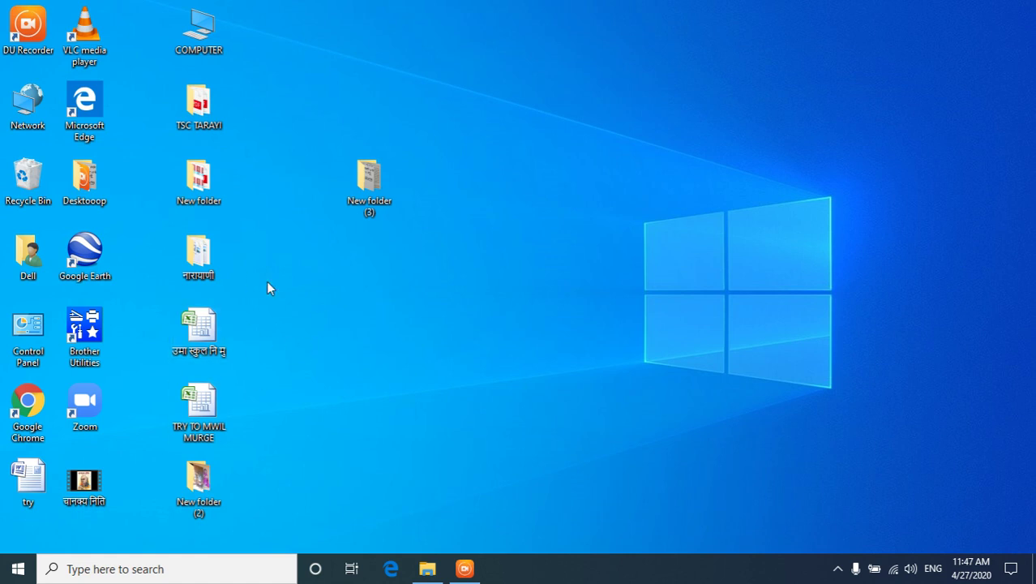
pyautogui.rightClick(325, 329)
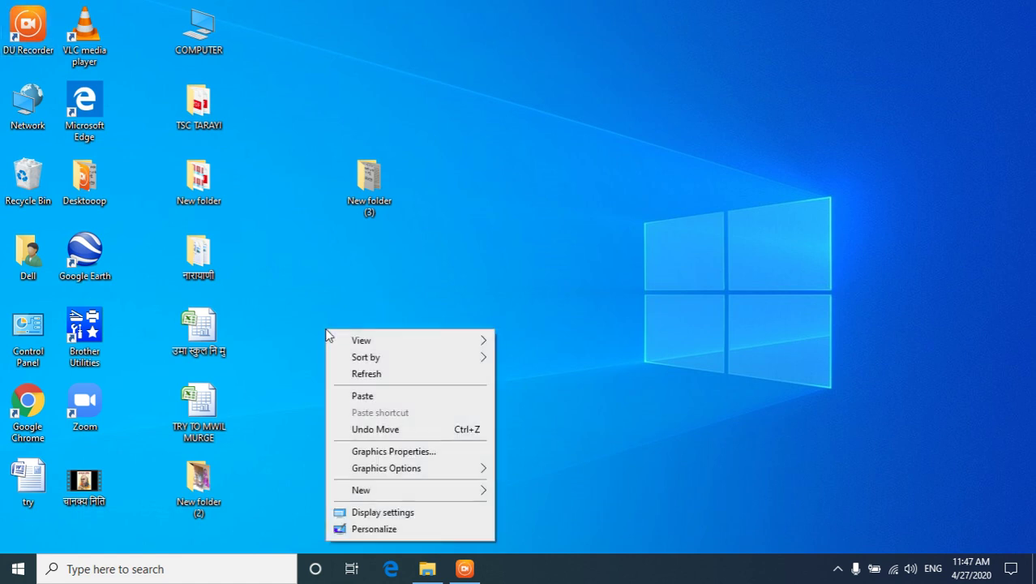
pyautogui.click(376, 376)
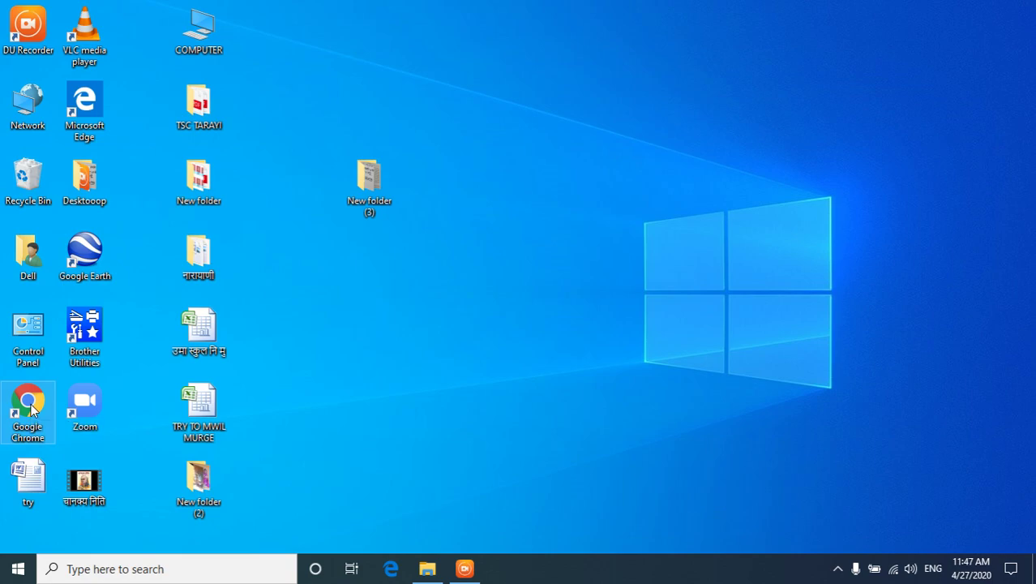
# Launch Chrome and reach My Drive through the google account tile and the Google apps grid
pyautogui.doubleClick(30, 411)
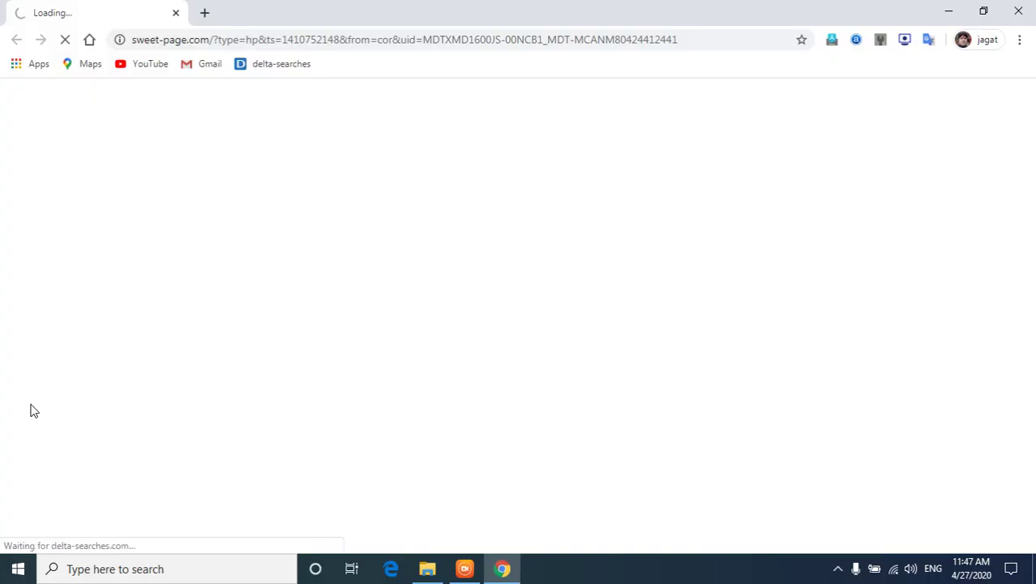
pyautogui.click(204, 13)
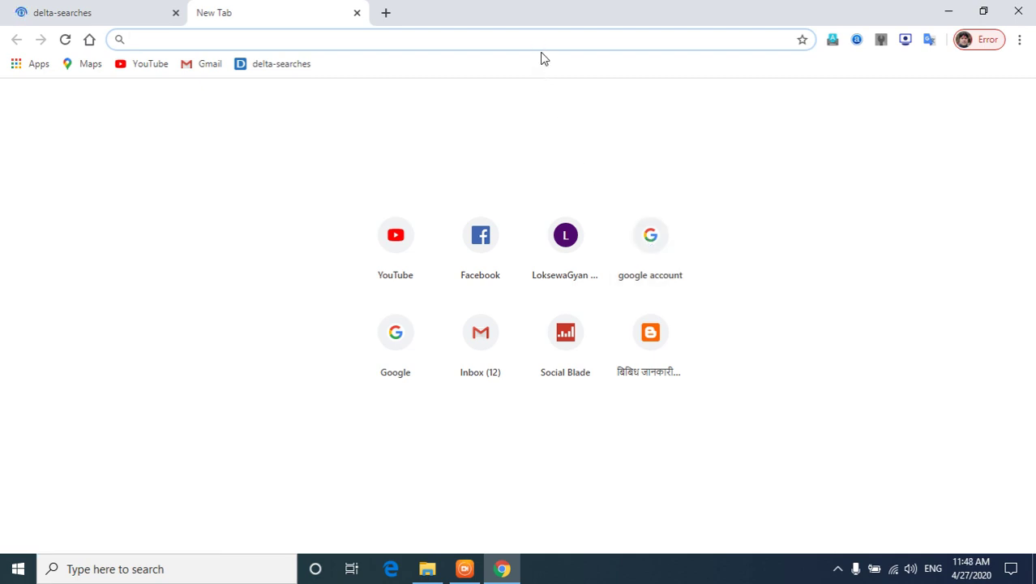
pyautogui.click(658, 250)
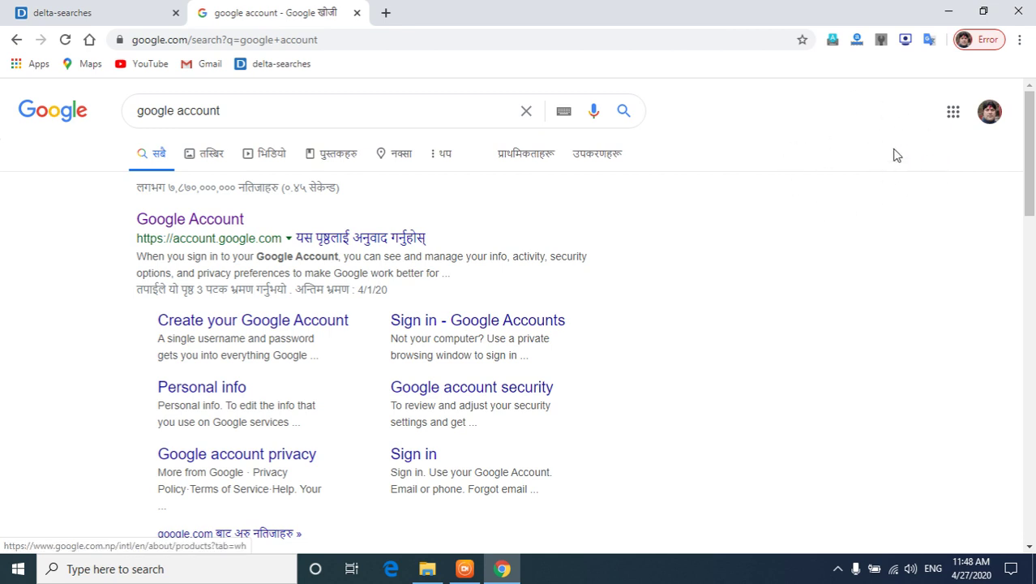
pyautogui.click(954, 113)
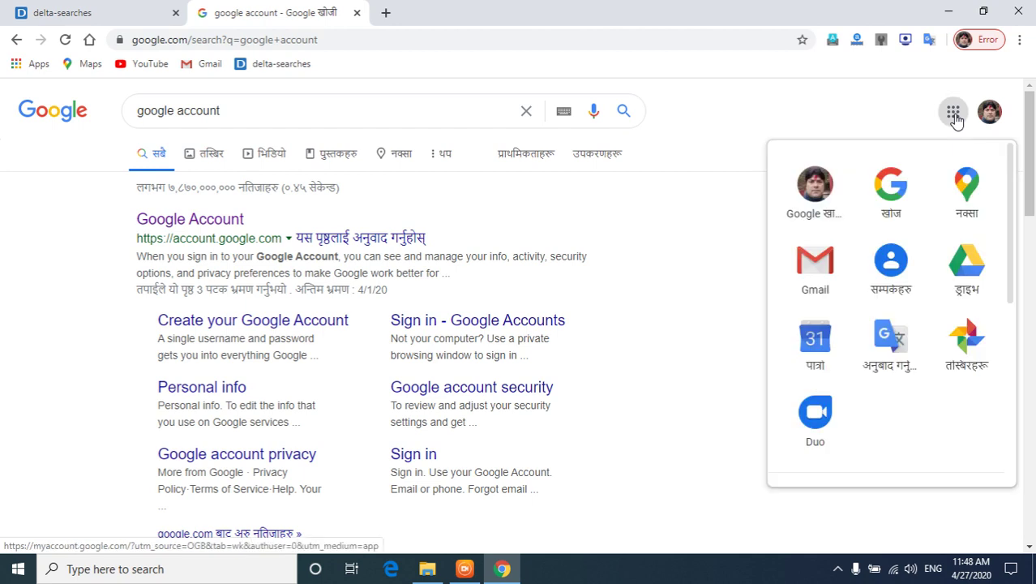
pyautogui.click(970, 276)
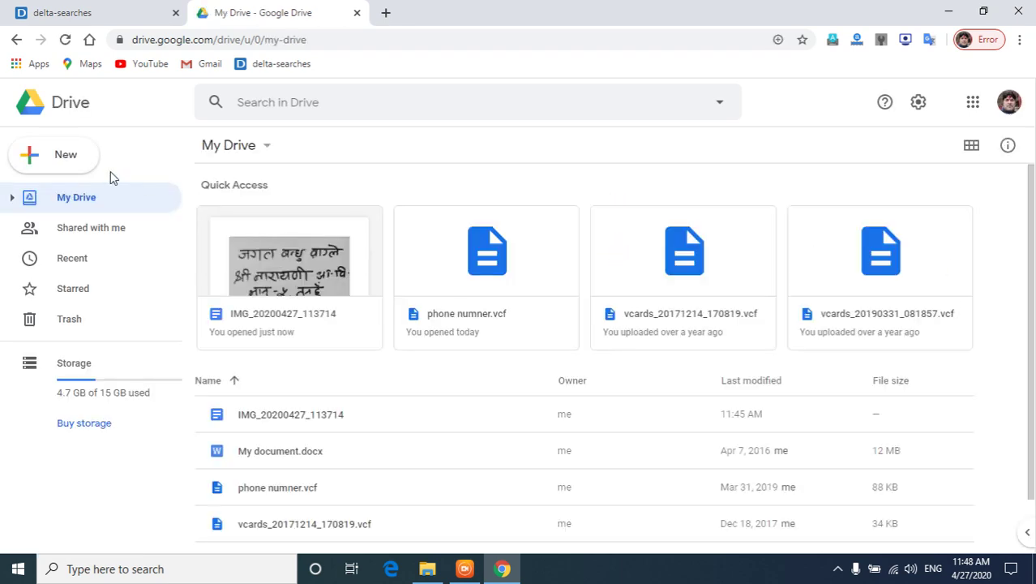
# Start a File upload from Drive's New menu
pyautogui.click(40, 159)
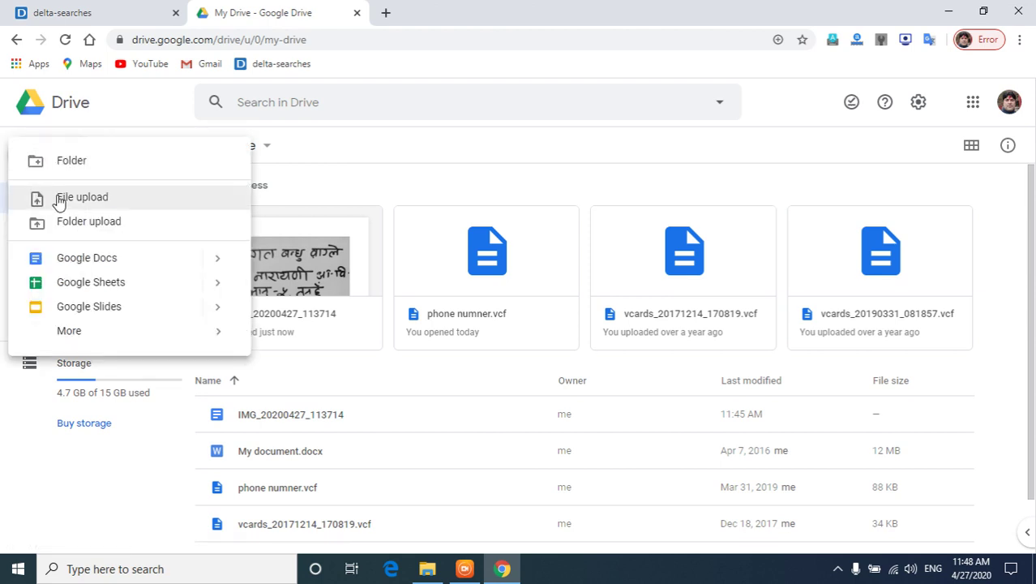
pyautogui.click(61, 203)
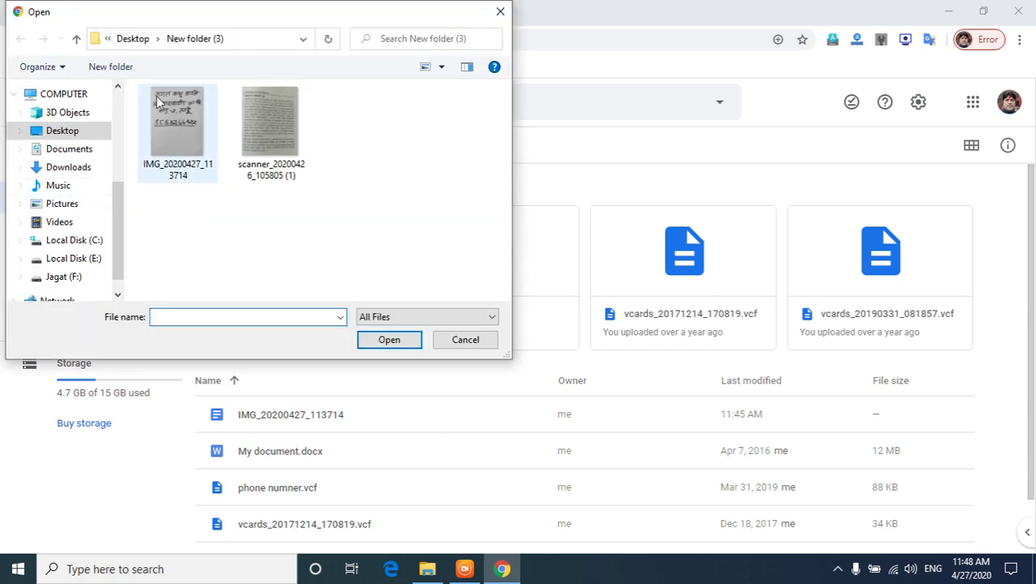
pyautogui.click(169, 105)
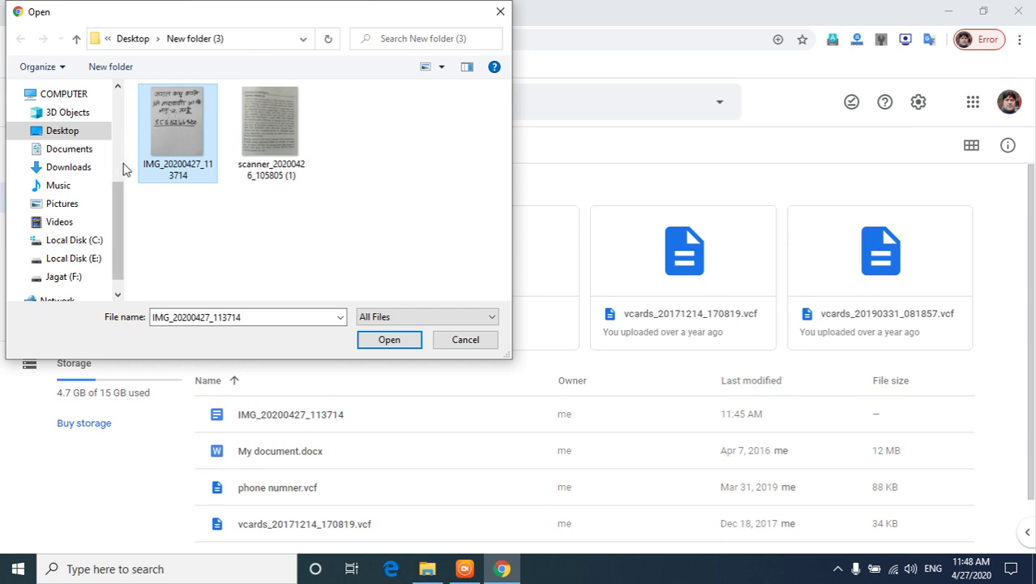
pyautogui.scroll(5, 116, 159)
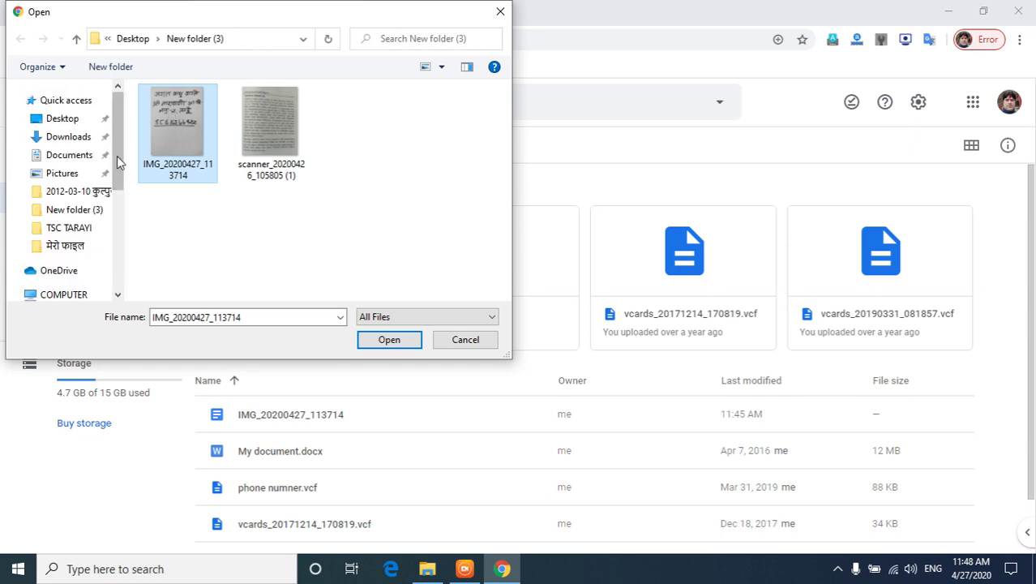
pyautogui.moveTo(118, 122)
pyautogui.mouseDown()
pyautogui.moveTo(117, 219)
pyautogui.moveTo(127, 106)
pyautogui.mouseUp()
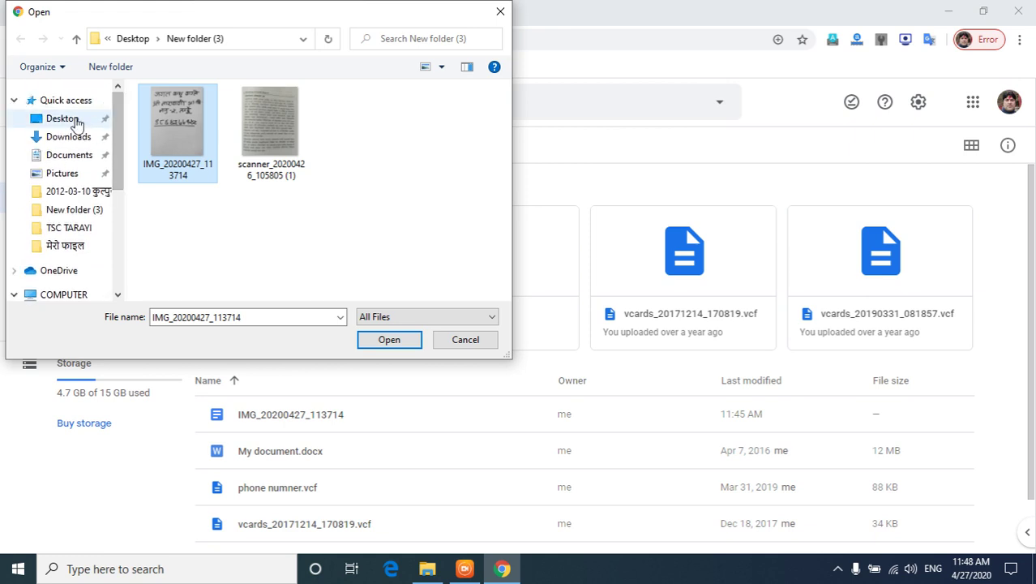
# Browse to Desktop > New folder (3) and upload IMG_20200427_113714.jpg
pyautogui.click(72, 122)
pyautogui.click(74, 136)
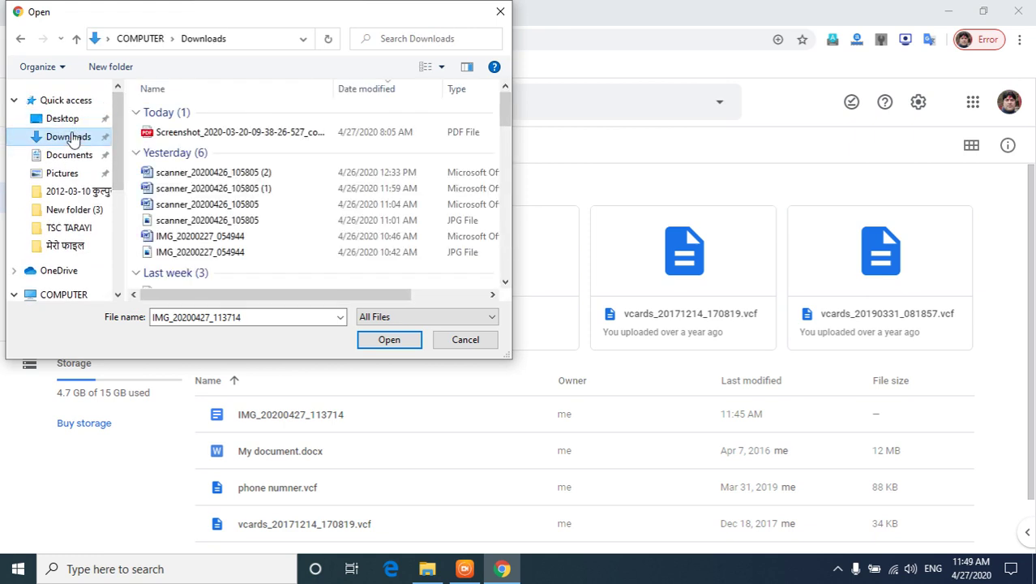
pyautogui.click(69, 122)
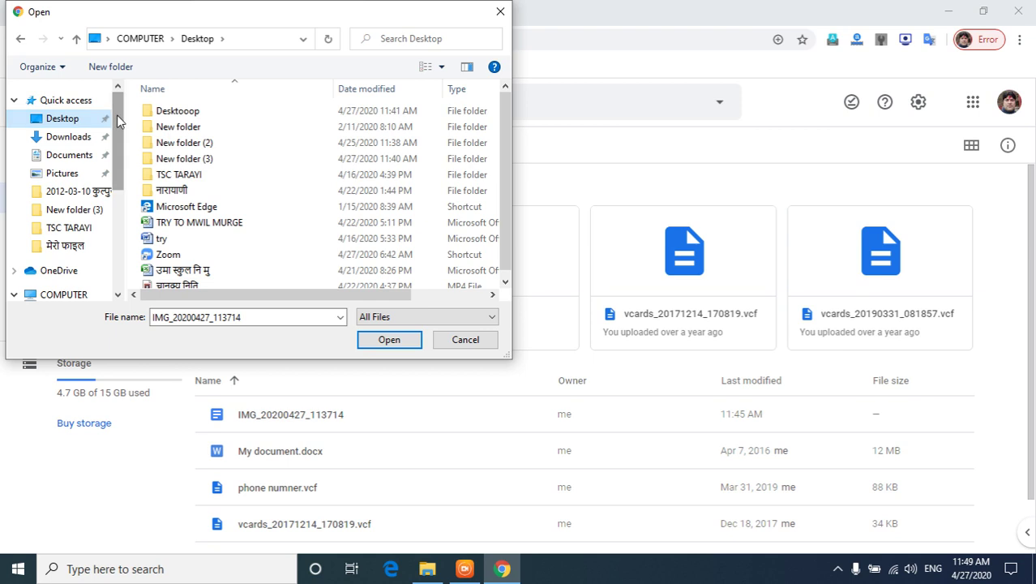
pyautogui.click(193, 162)
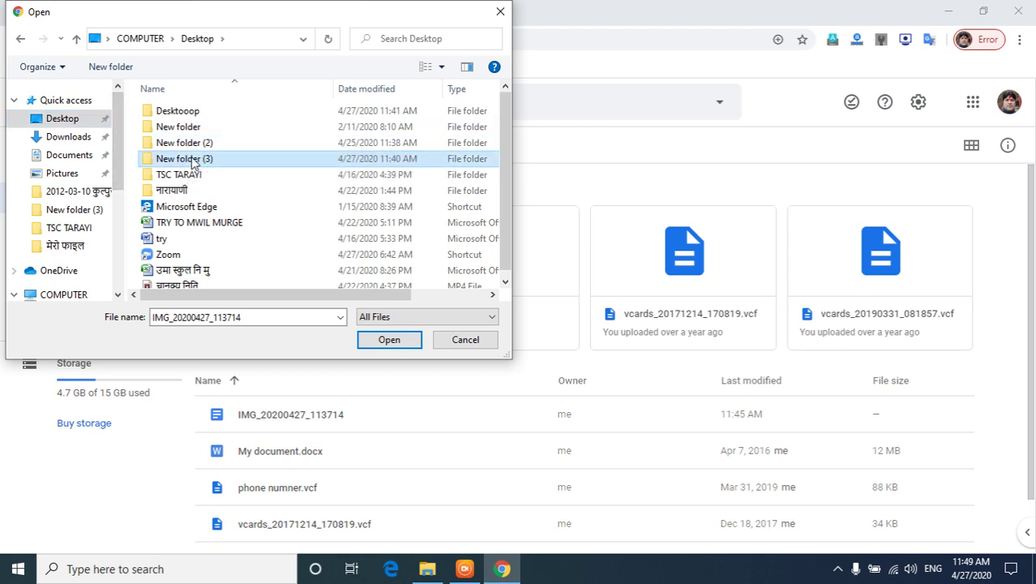
pyautogui.click(390, 340)
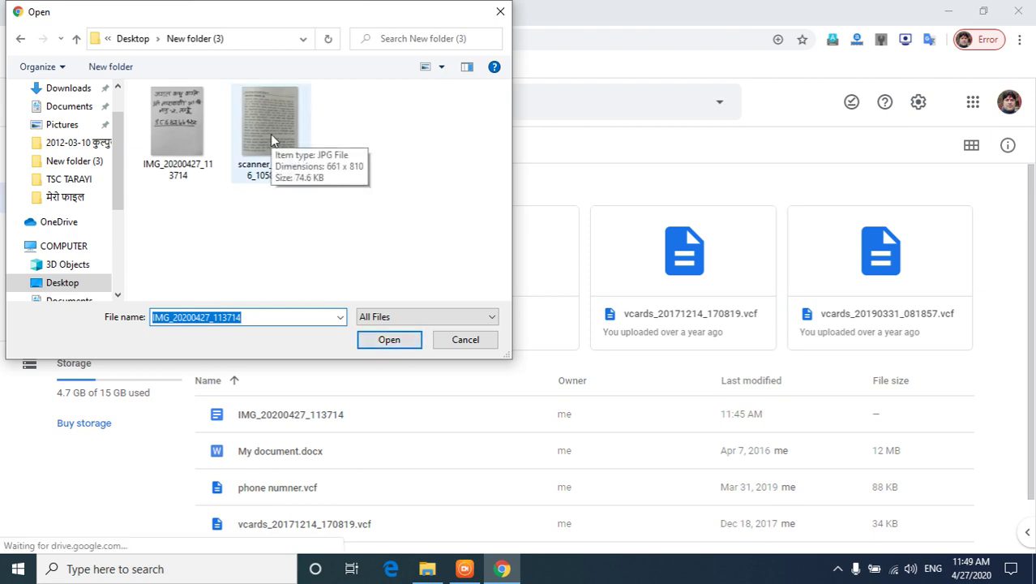
pyautogui.click(189, 121)
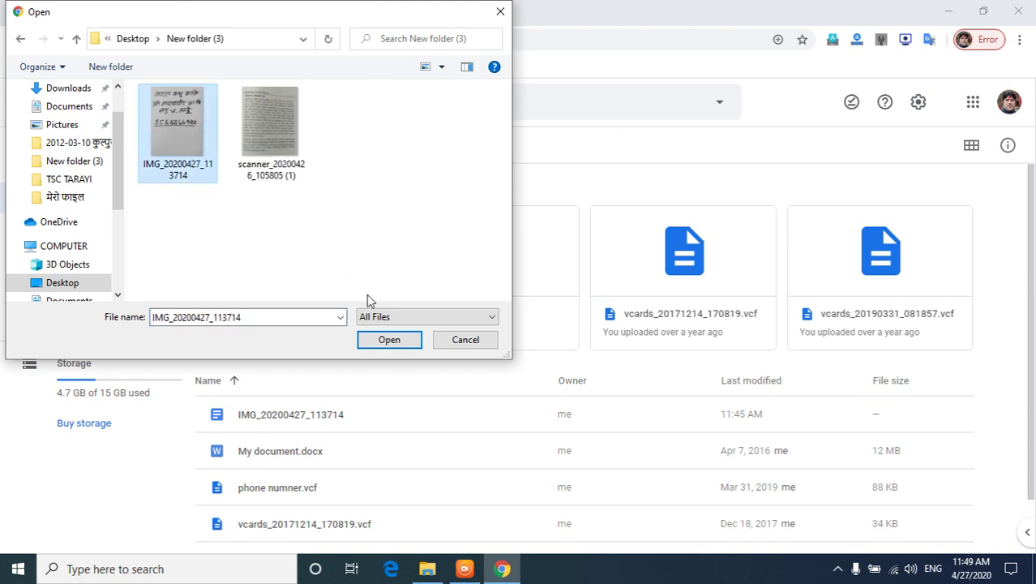
pyautogui.click(392, 345)
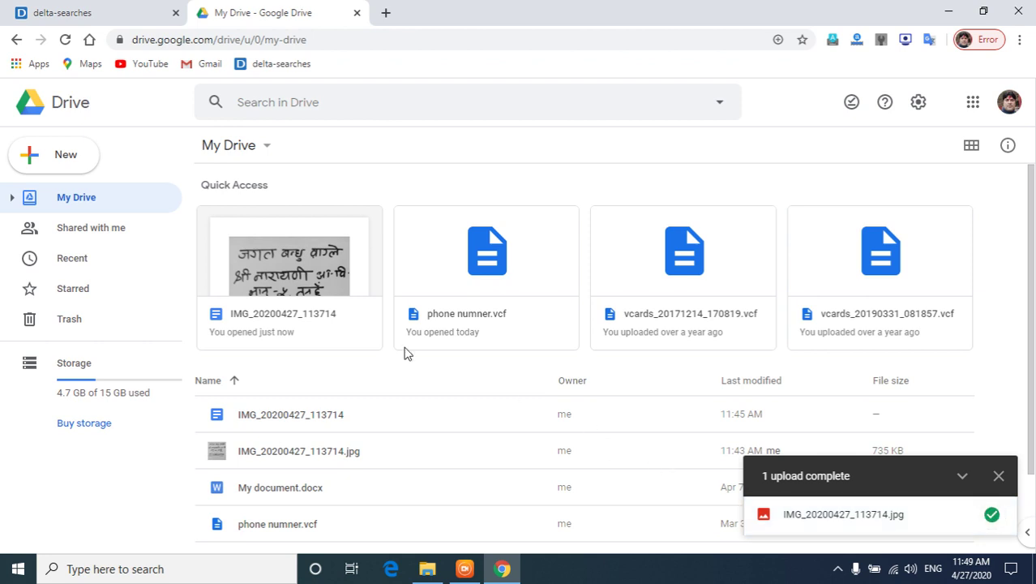
# From Recent, open IMG_20200427_113714.jpg with Google Docs
pyautogui.click(74, 261)
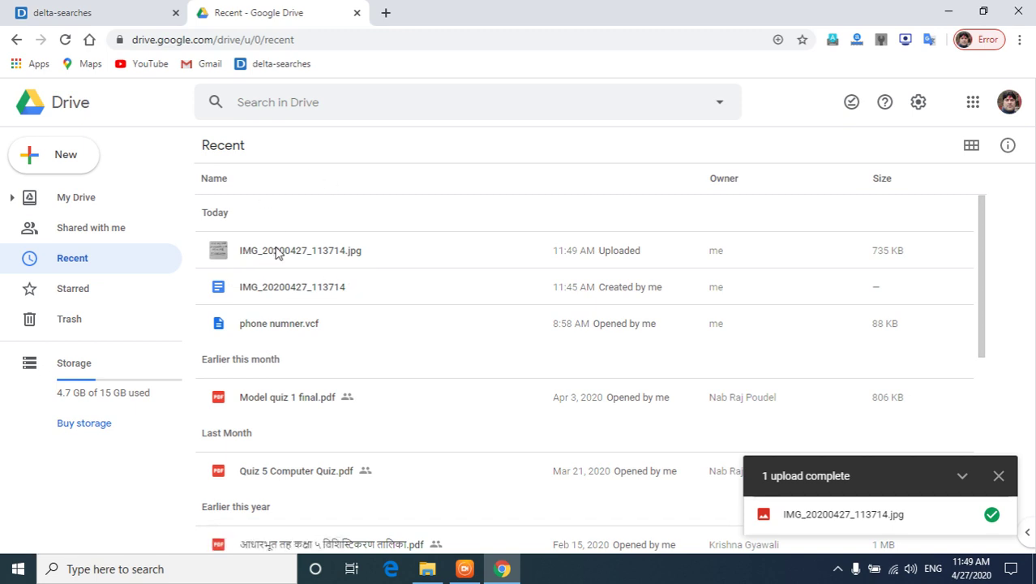
pyautogui.rightClick(276, 253)
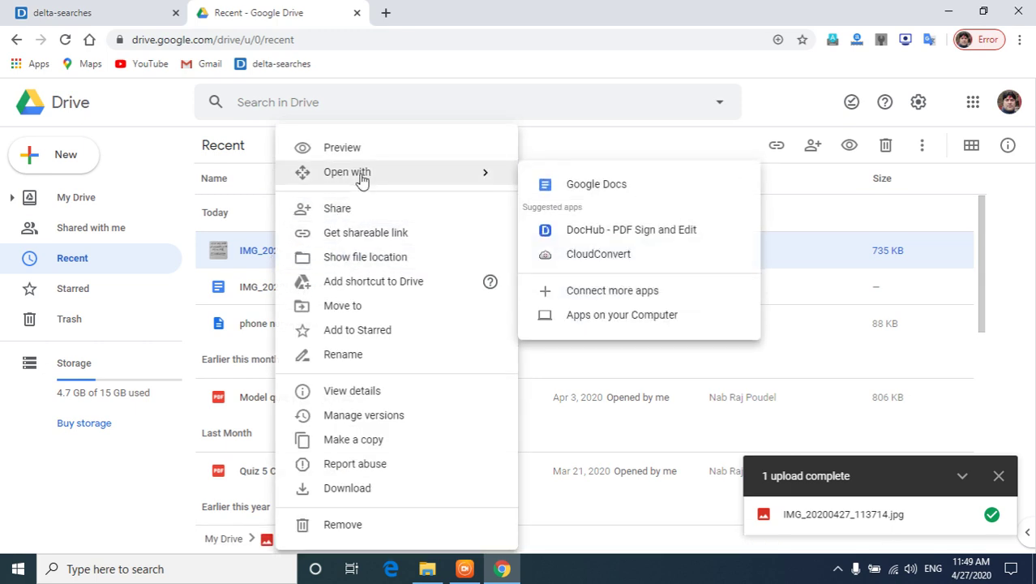
pyautogui.moveTo(347, 172)
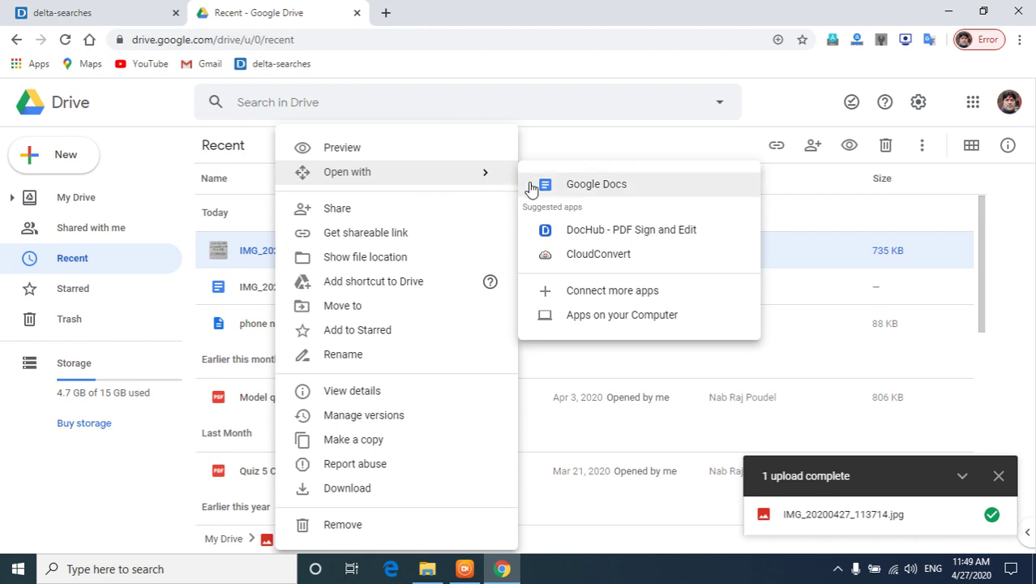
pyautogui.click(556, 187)
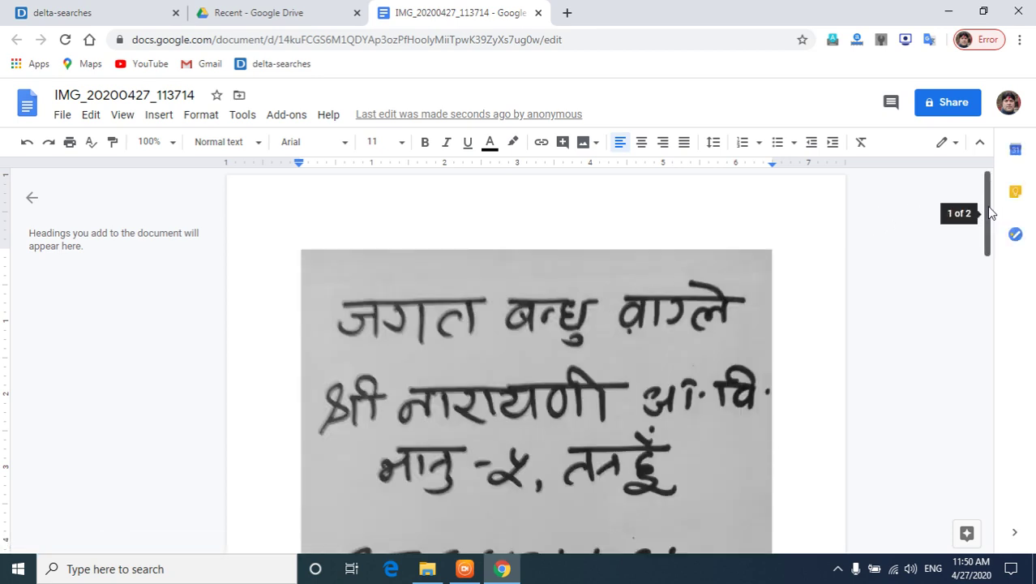
pyautogui.moveTo(988, 207); pyautogui.dragTo(990, 370)
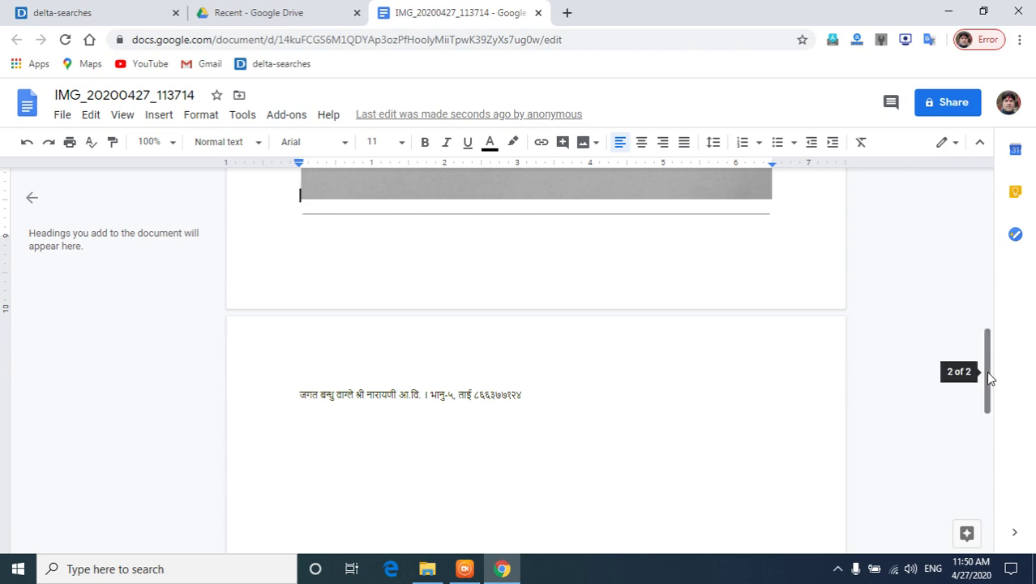
pyautogui.moveTo(988, 377)
pyautogui.mouseDown()
pyautogui.moveTo(985, 296)
pyautogui.moveTo(997, 392)
pyautogui.moveTo(987, 255)
pyautogui.moveTo(1001, 385)
pyautogui.mouseUp()
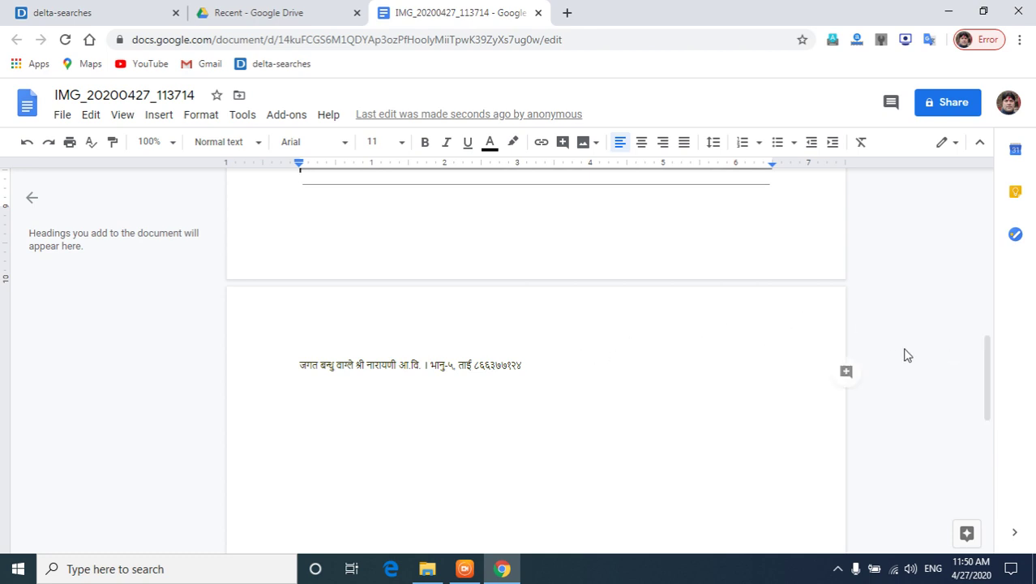
pyautogui.moveTo(986, 307); pyautogui.dragTo(982, 204)
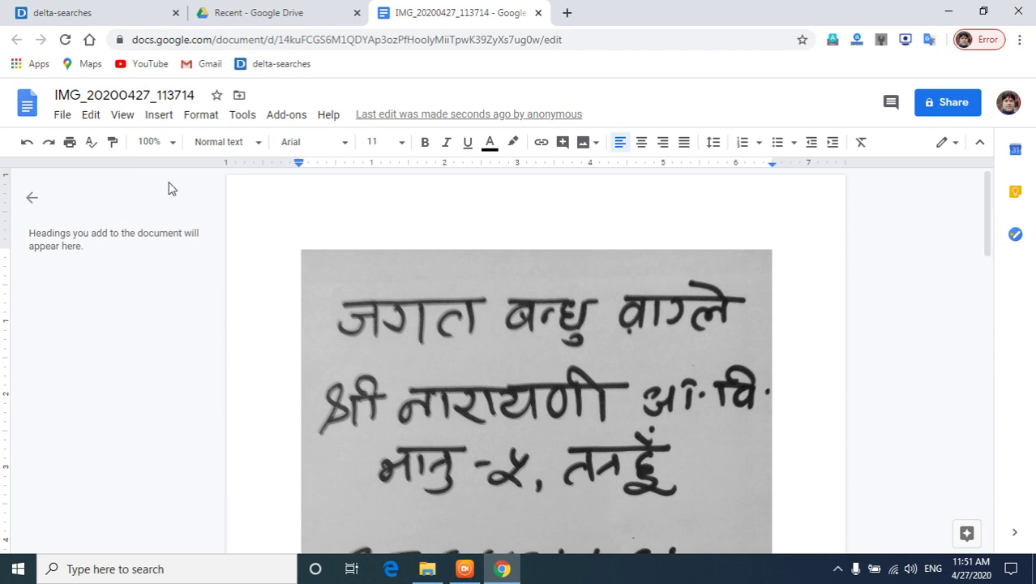
# Download the doc as IMG_20200427_113714.docx and open it in Word
pyautogui.click(62, 115)
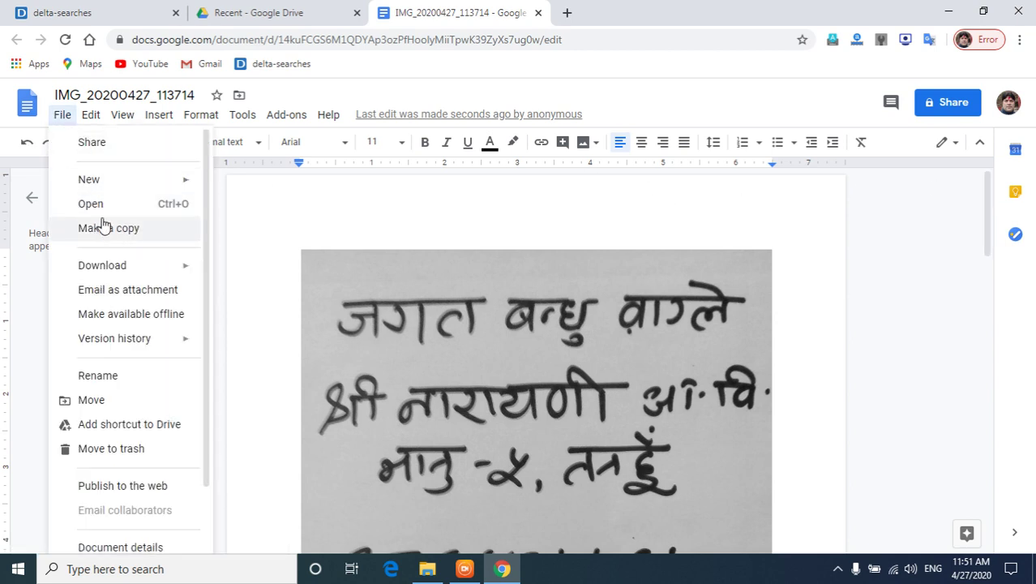
pyautogui.moveTo(102, 265)
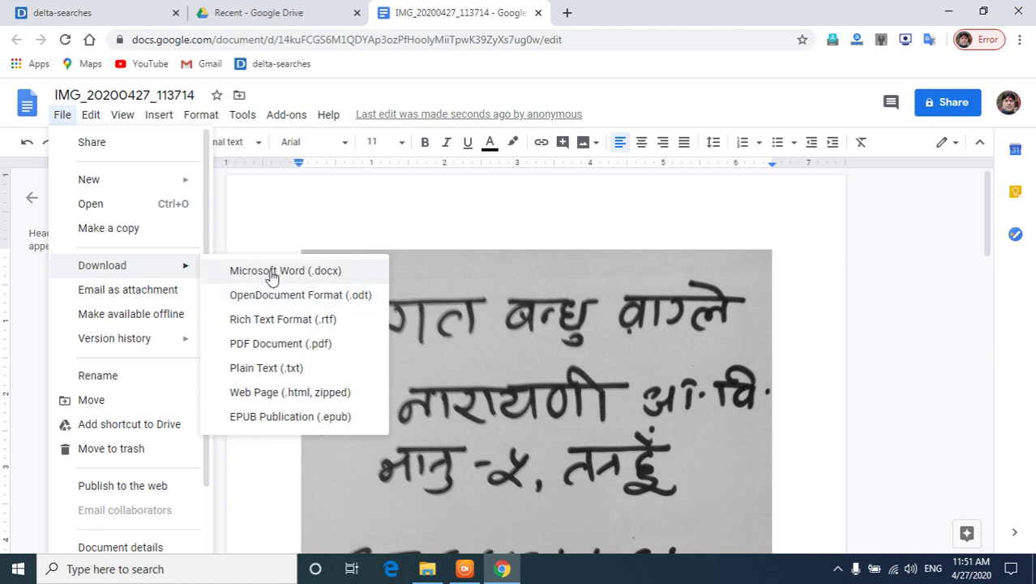
pyautogui.click(272, 273)
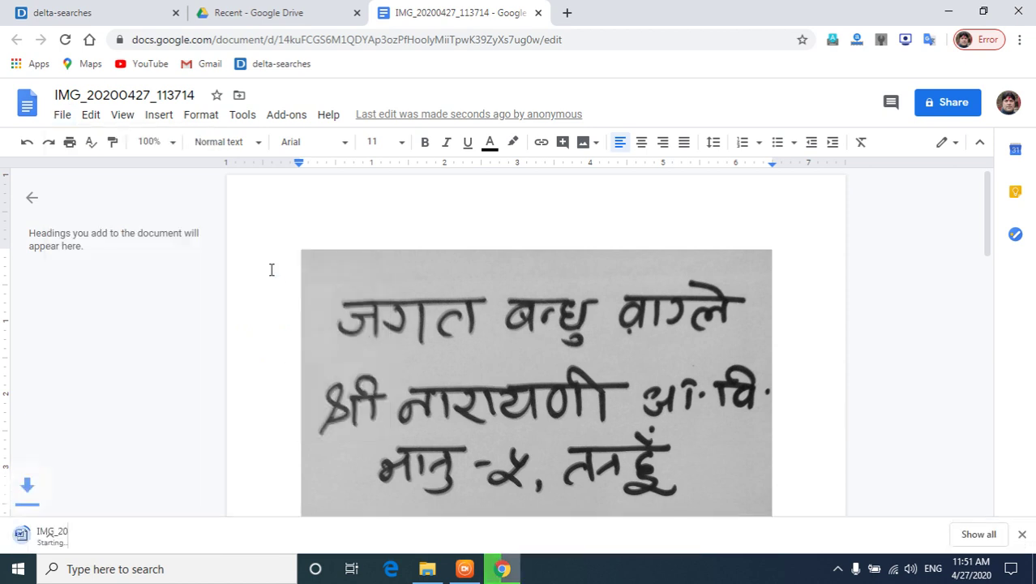
pyautogui.click(59, 537)
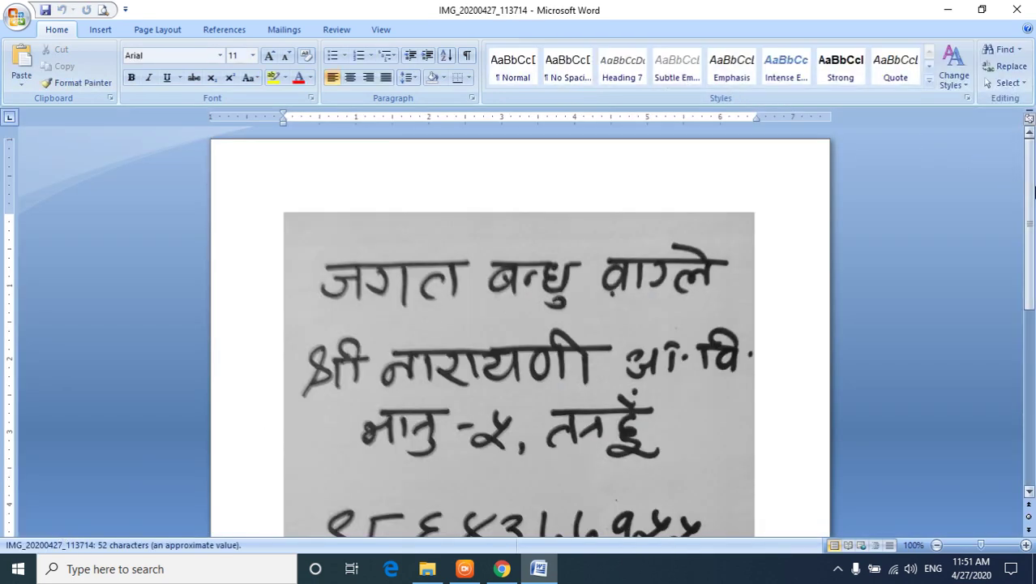
# Delete the scanned handwriting image from the Word document
pyautogui.moveTo(1030, 186)
pyautogui.mouseDown()
pyautogui.moveTo(1032, 389)
pyautogui.moveTo(1032, 242)
pyautogui.mouseUp()
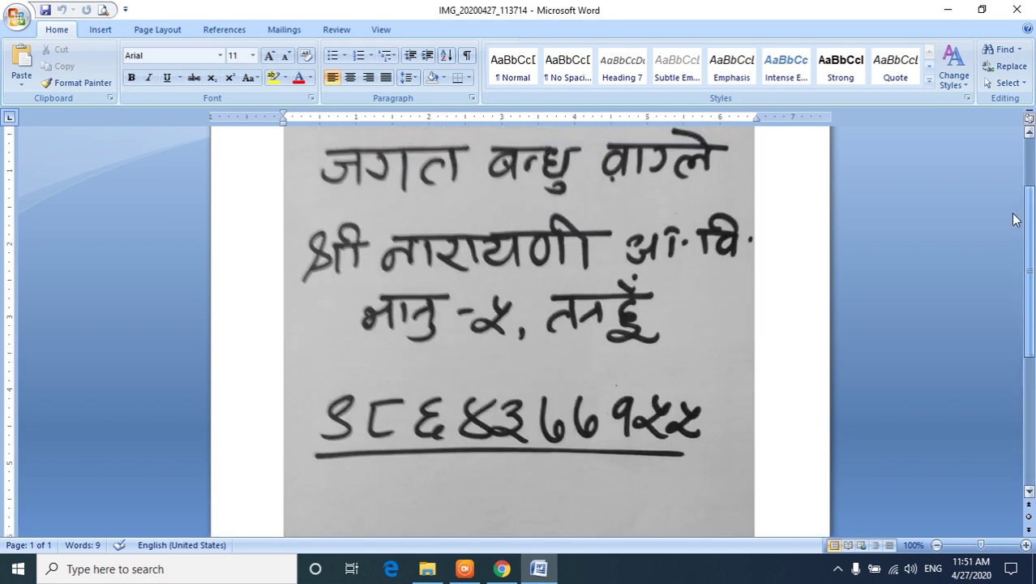
pyautogui.click(580, 282)
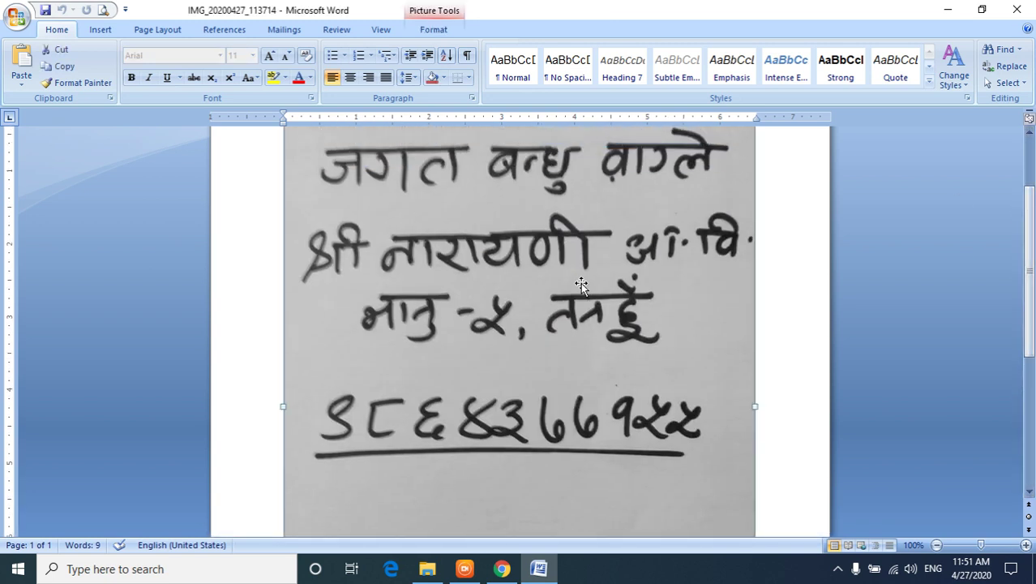
pyautogui.press('Delete')
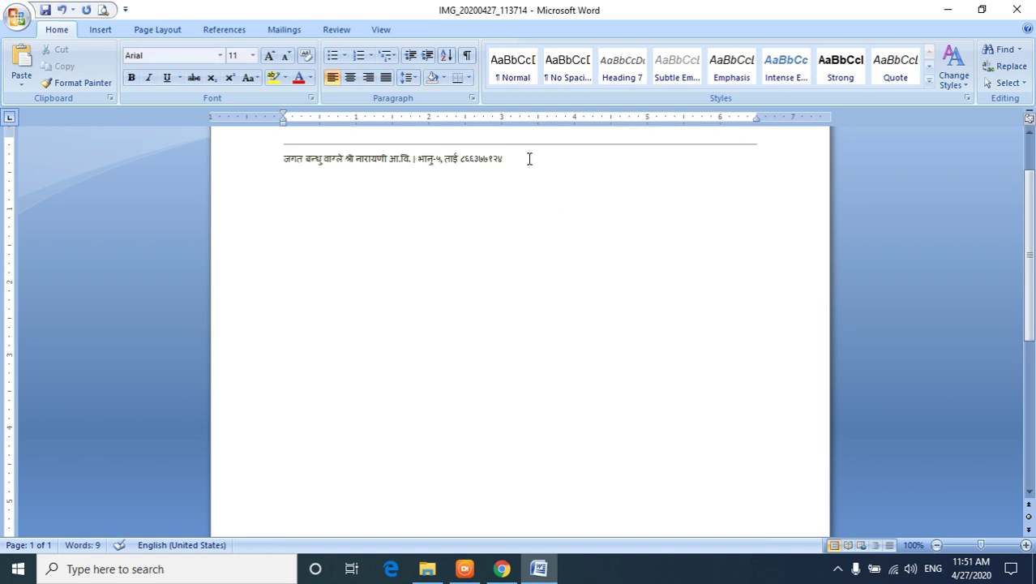
# Replace the OCR-read trailing number with 'phone no' and a phone number, then close Word
pyautogui.press('Left')
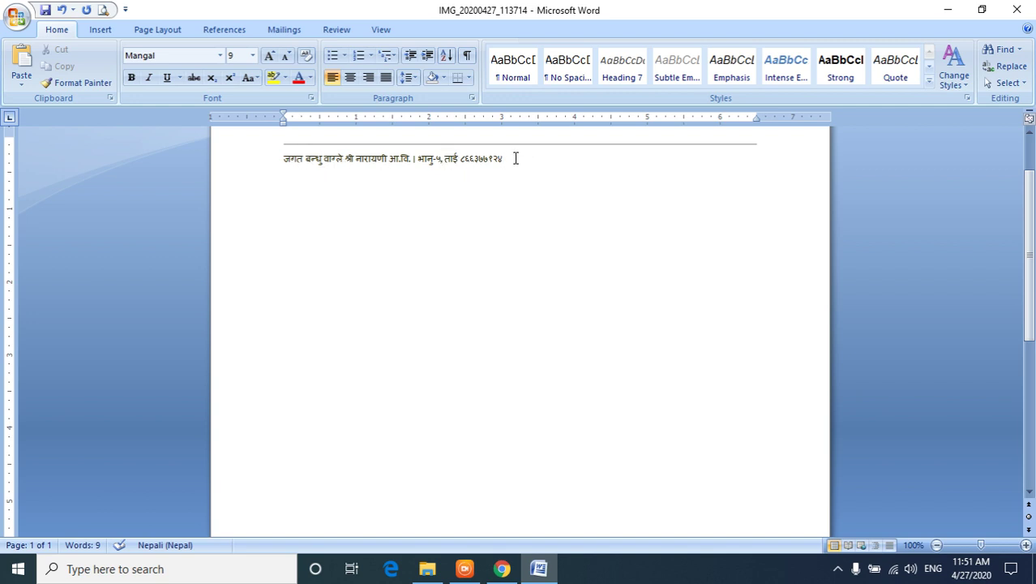
pyautogui.press('BackSpace')
pyautogui.press('BackSpace')
pyautogui.press('BackSpace')
pyautogui.press('BackSpace')
pyautogui.press('BackSpace')
pyautogui.press('BackSpace')
pyautogui.press('BackSpace')
pyautogui.press('BackSpace')
pyautogui.press('BackSpace')
pyautogui.hotkey('alt', 'shift')
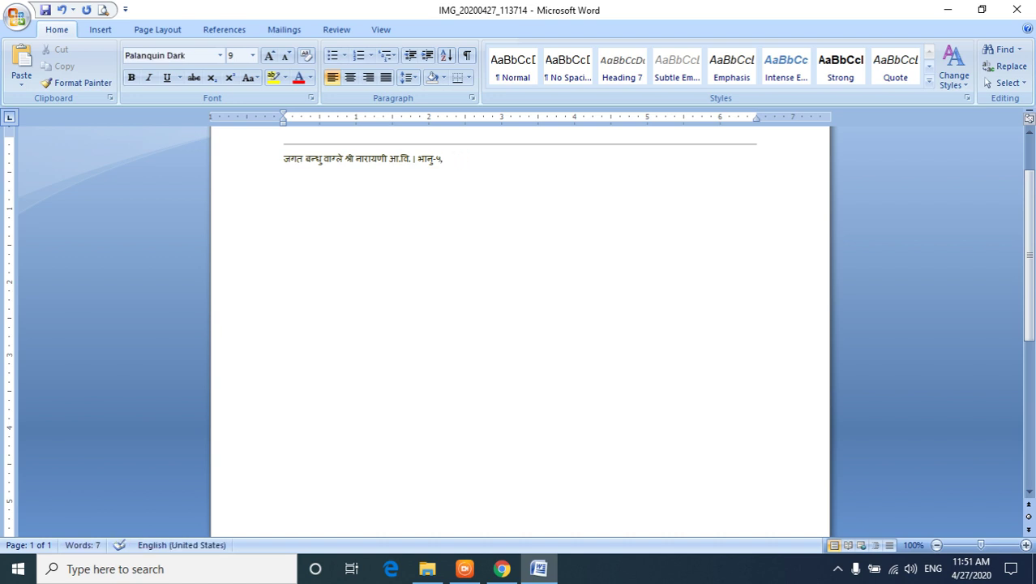
pyautogui.write(' pho')
pyautogui.write('ne no ')
pyautogui.write('987')
pyautogui.write('6r765876987')
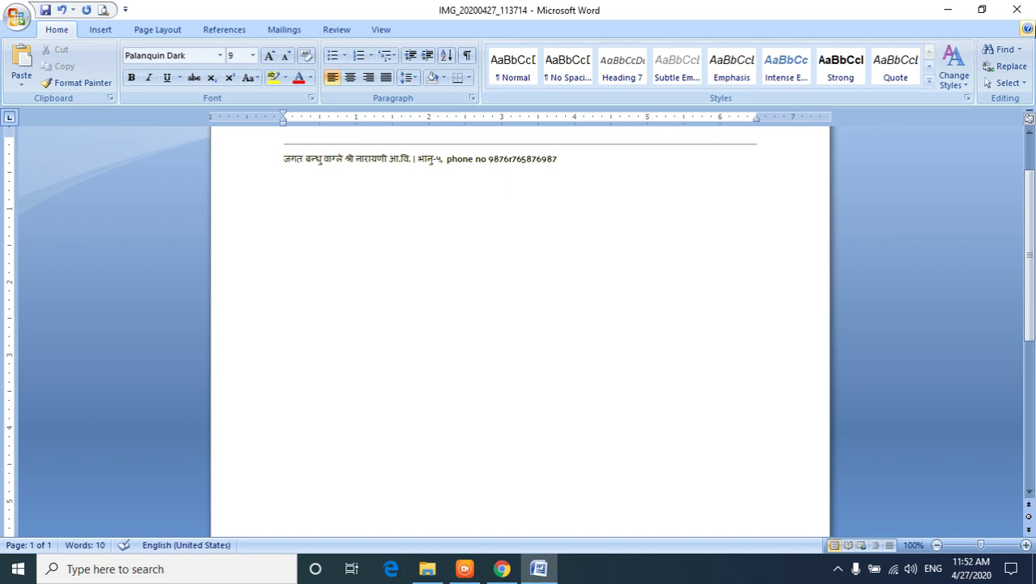
pyautogui.click(1019, 11)
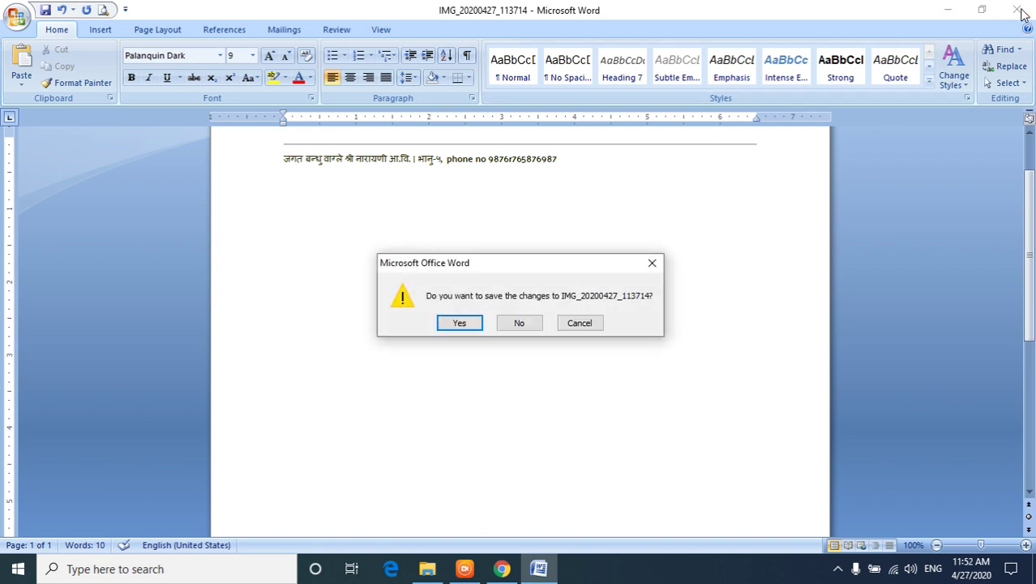
# Close Word without saving, close the Google Docs browser window, and relaunch Chrome
pyautogui.click(510, 324)
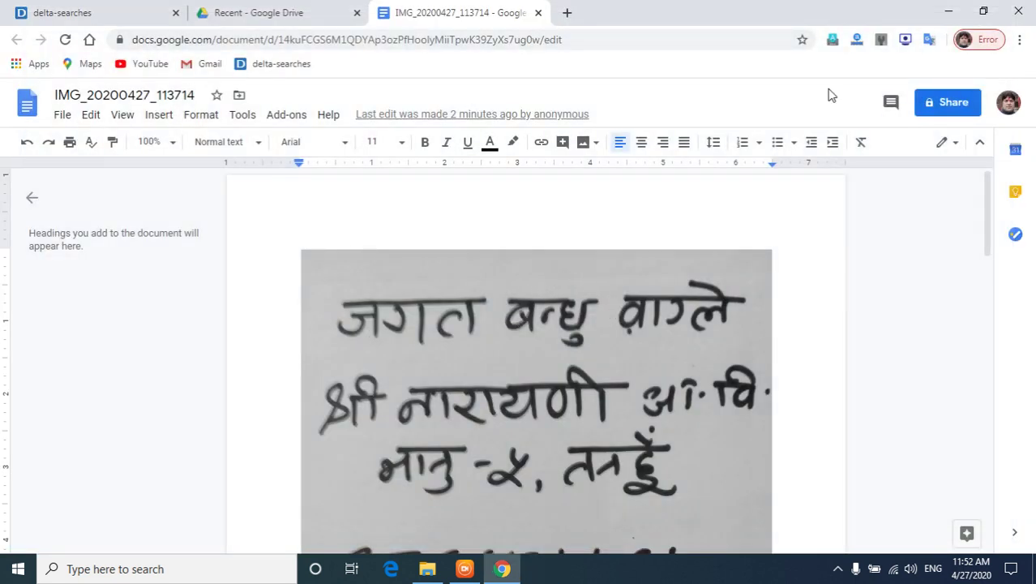
pyautogui.click(1020, 10)
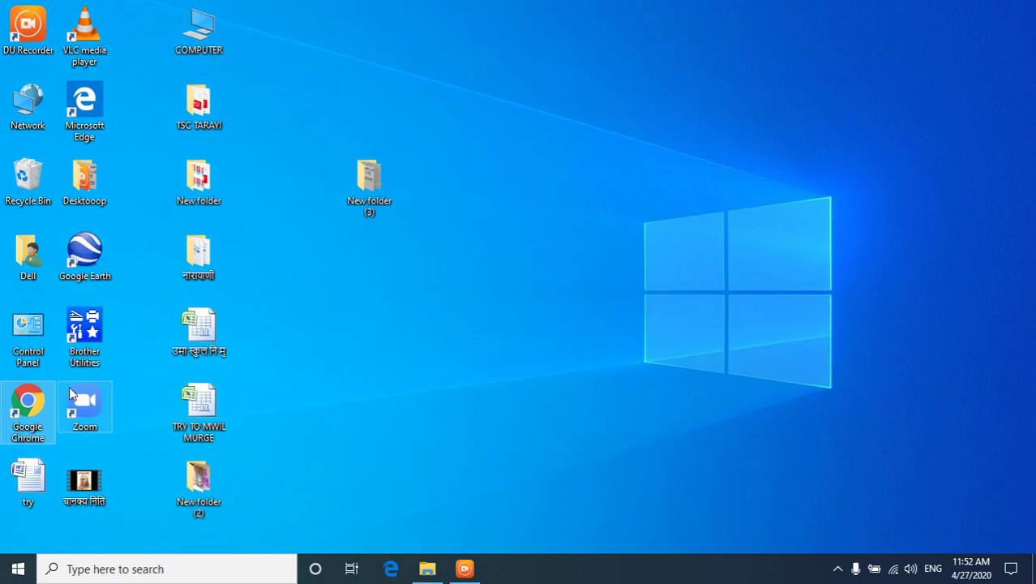
pyautogui.doubleClick(22, 408)
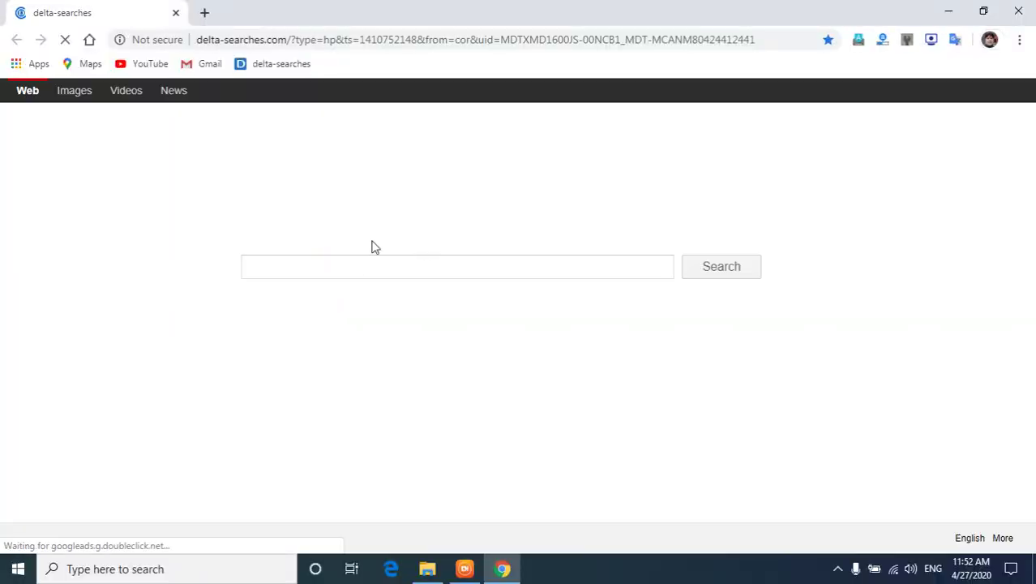
# In a new tab, reach My Drive through the google account tile and apps grid
pyautogui.click(204, 13)
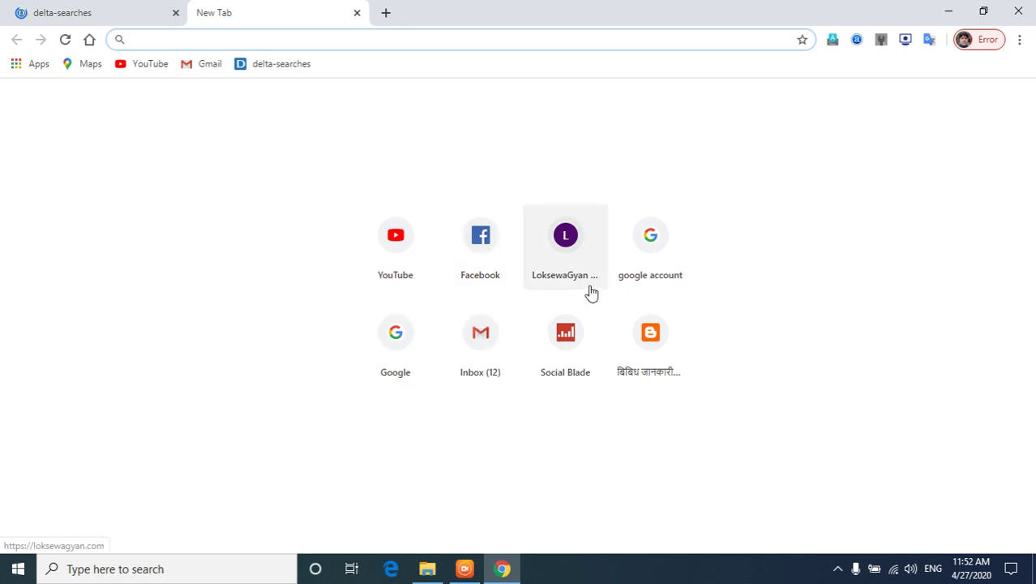
pyautogui.click(655, 236)
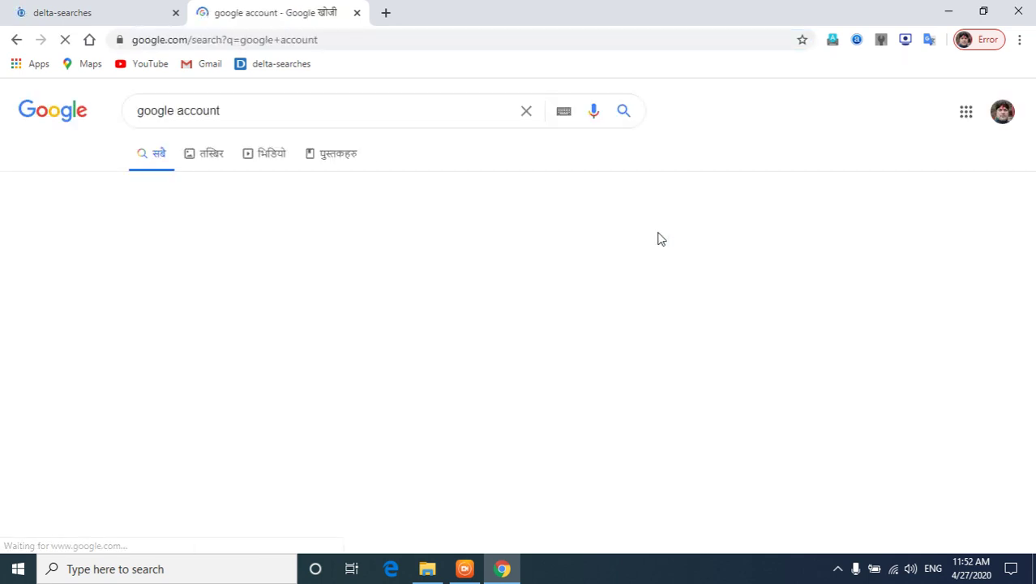
pyautogui.click(954, 116)
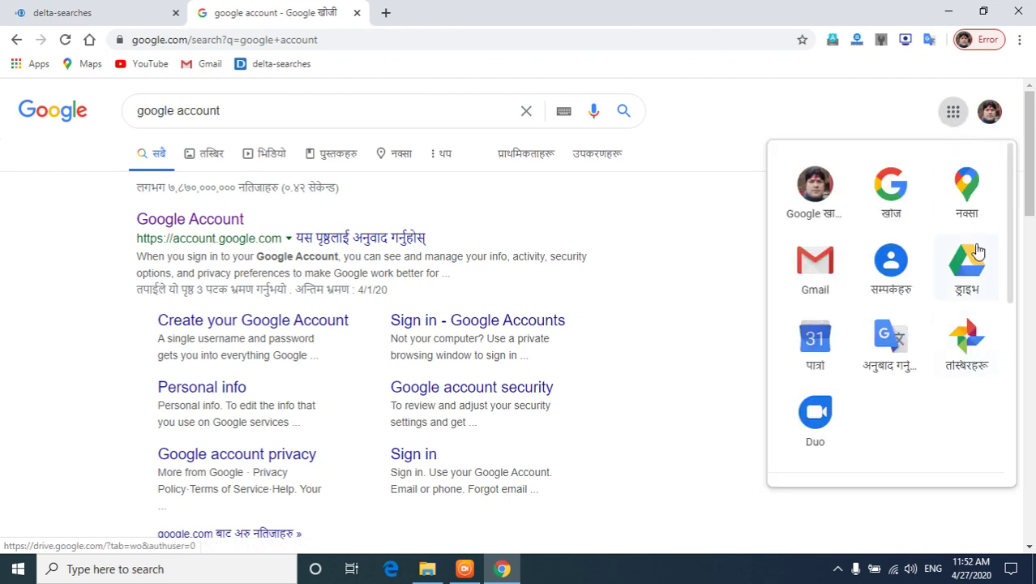
pyautogui.click(967, 264)
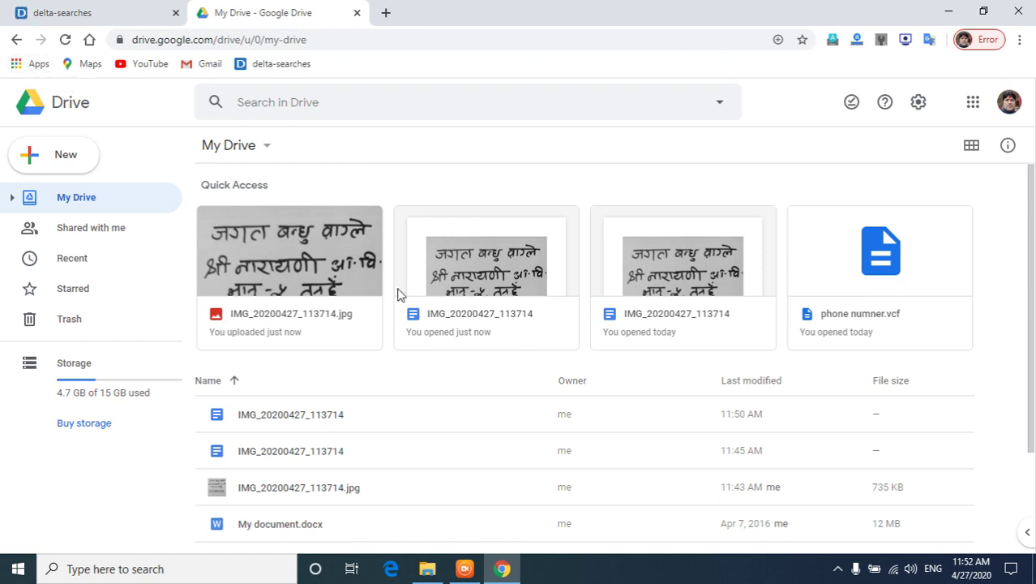
# Upload scanner_20200426_105805 (1).jpg from Desktop > New folder (3) with New > File upload
pyautogui.click(59, 160)
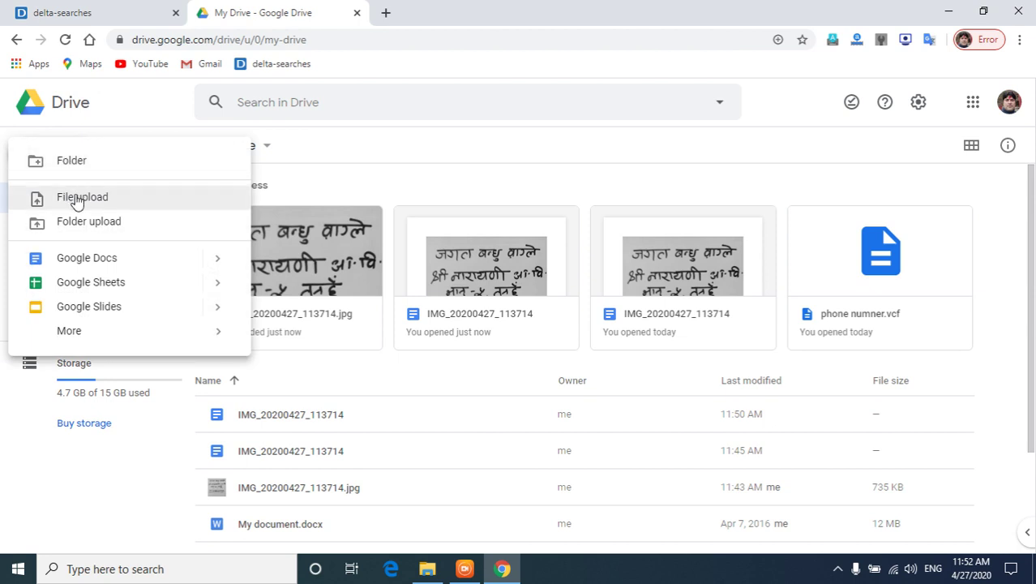
pyautogui.click(77, 198)
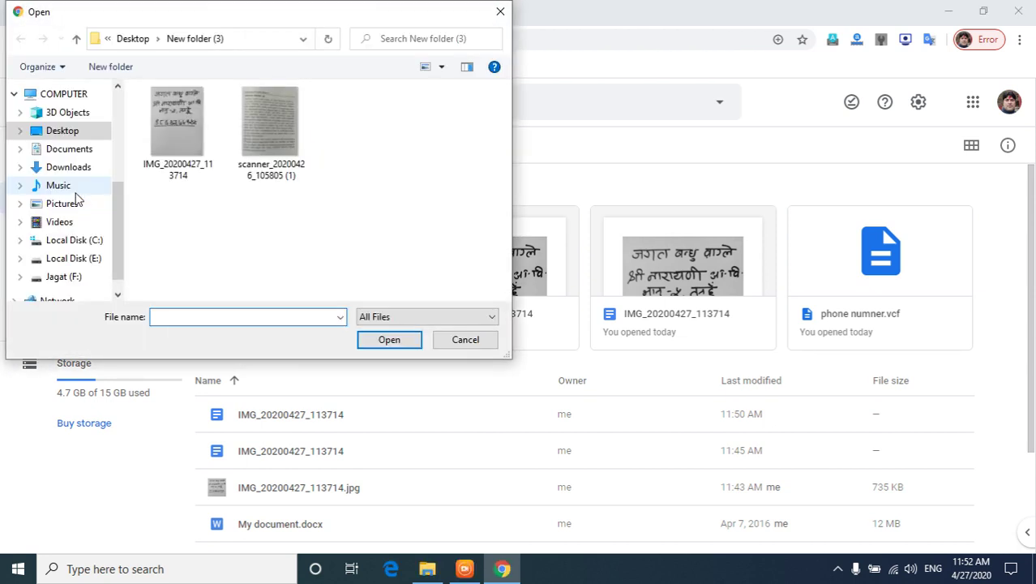
pyautogui.click(56, 153)
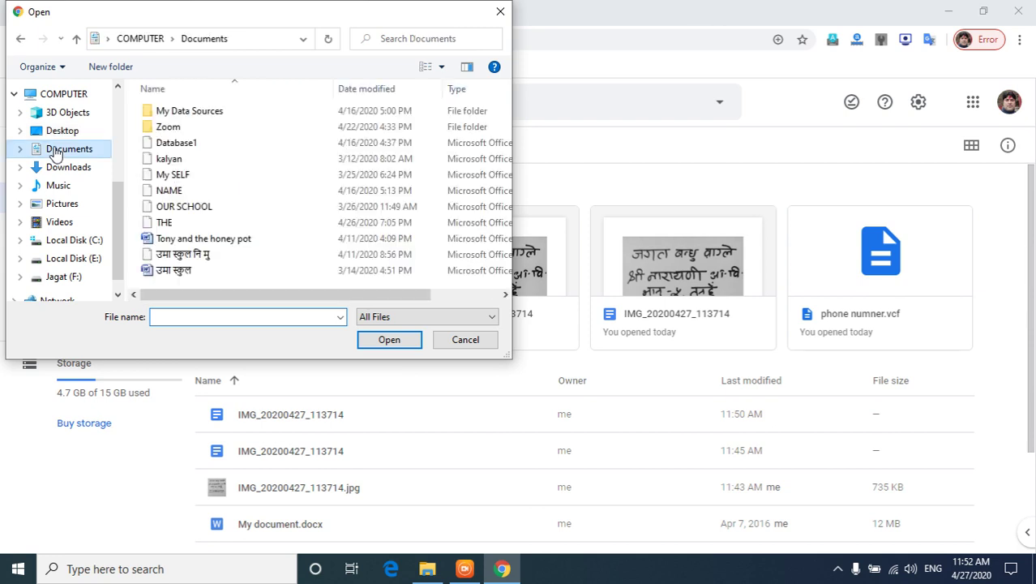
pyautogui.click(63, 134)
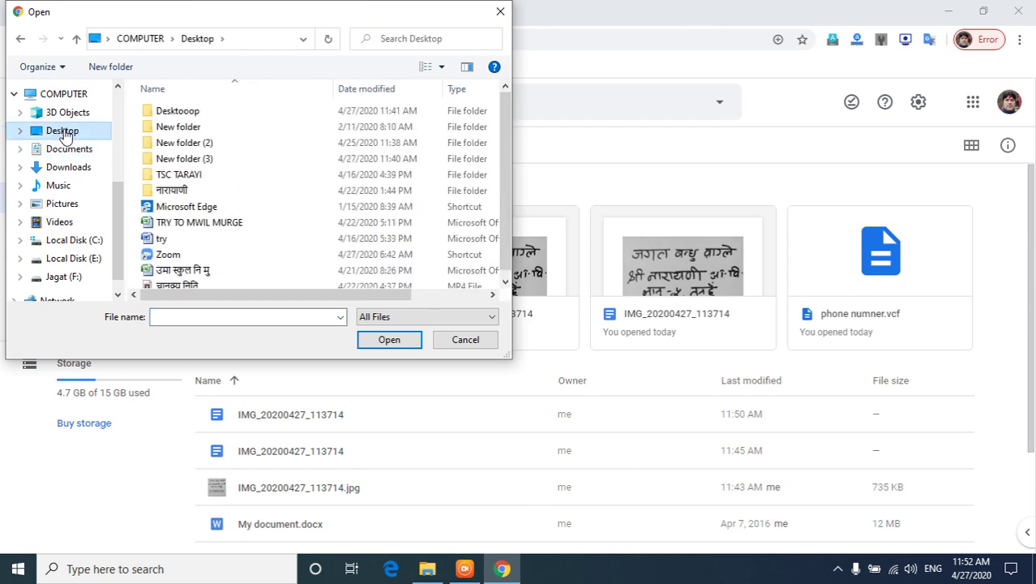
pyautogui.click(194, 159)
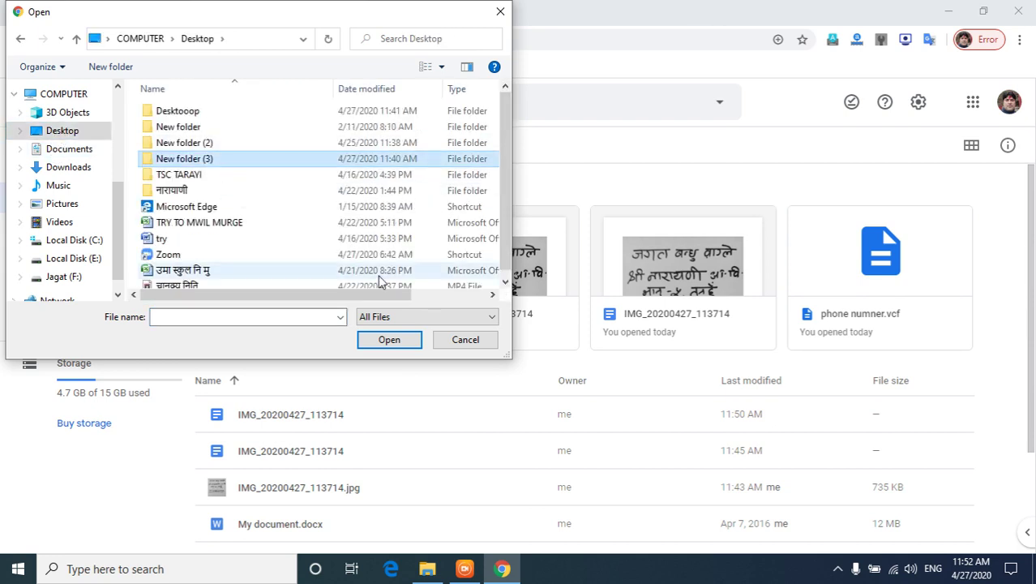
pyautogui.click(395, 339)
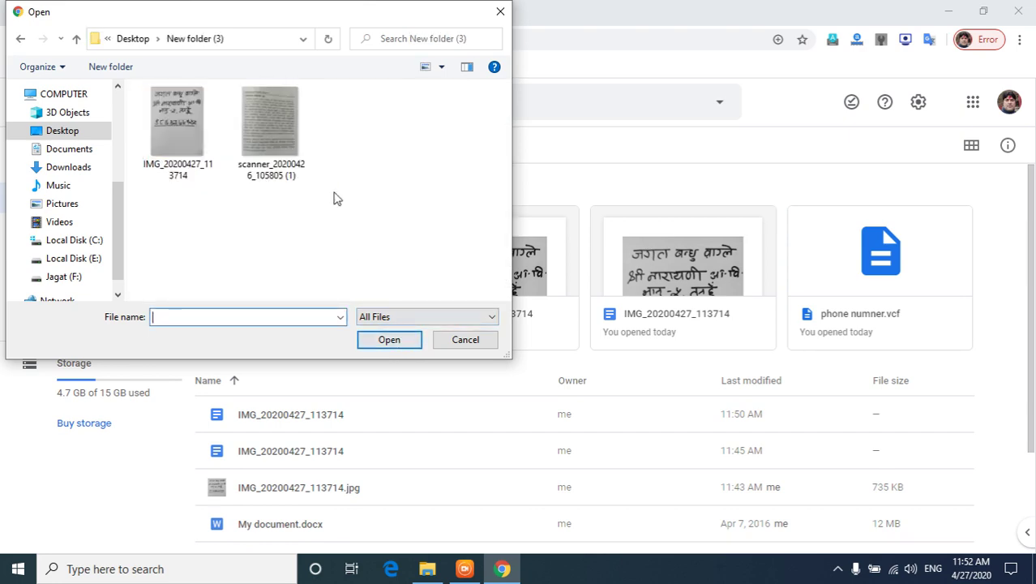
pyautogui.click(278, 130)
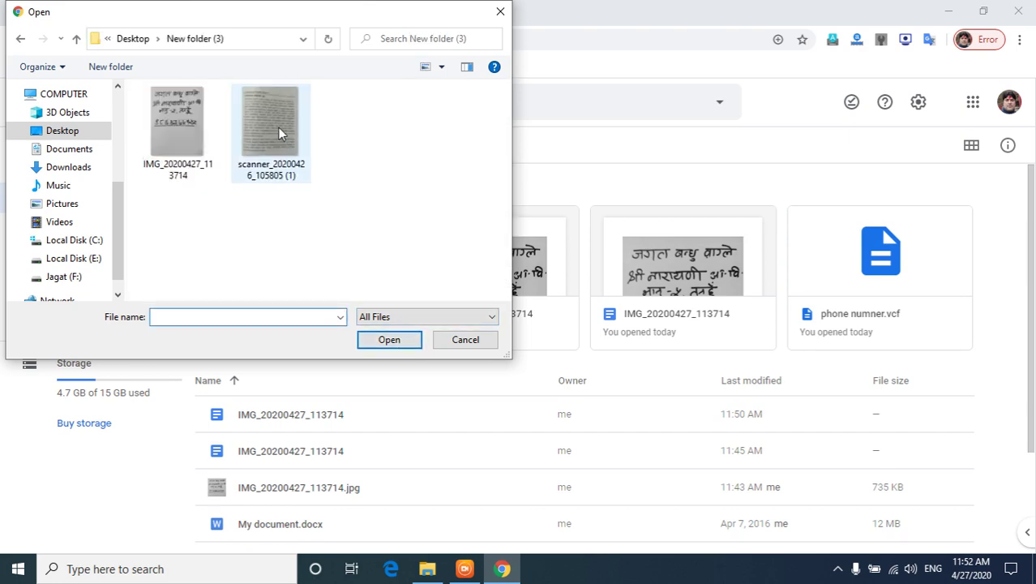
pyautogui.click(393, 340)
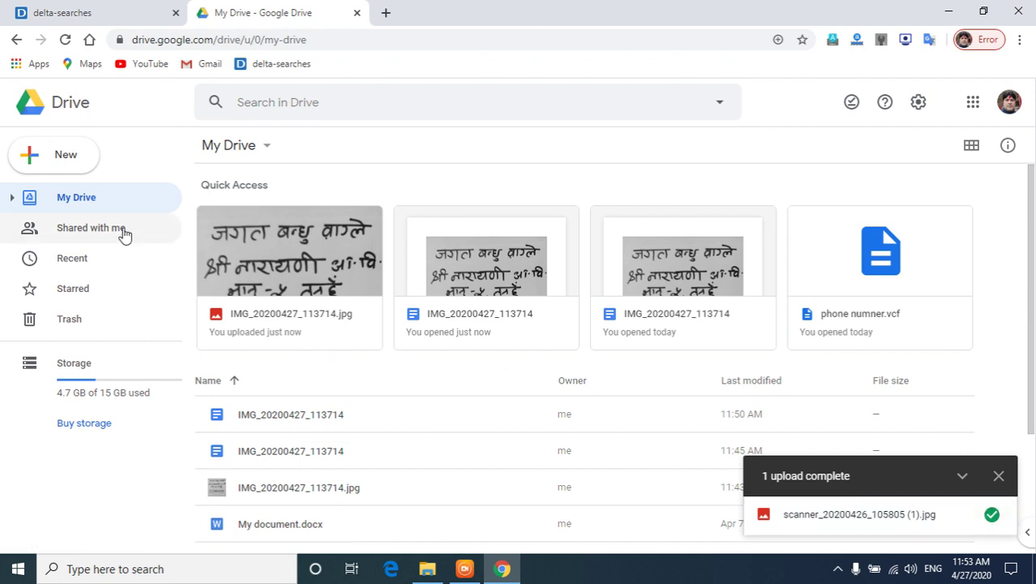
# From Recent, open scanner_20200426_105805 (1).jpg with Google Docs
pyautogui.click(85, 257)
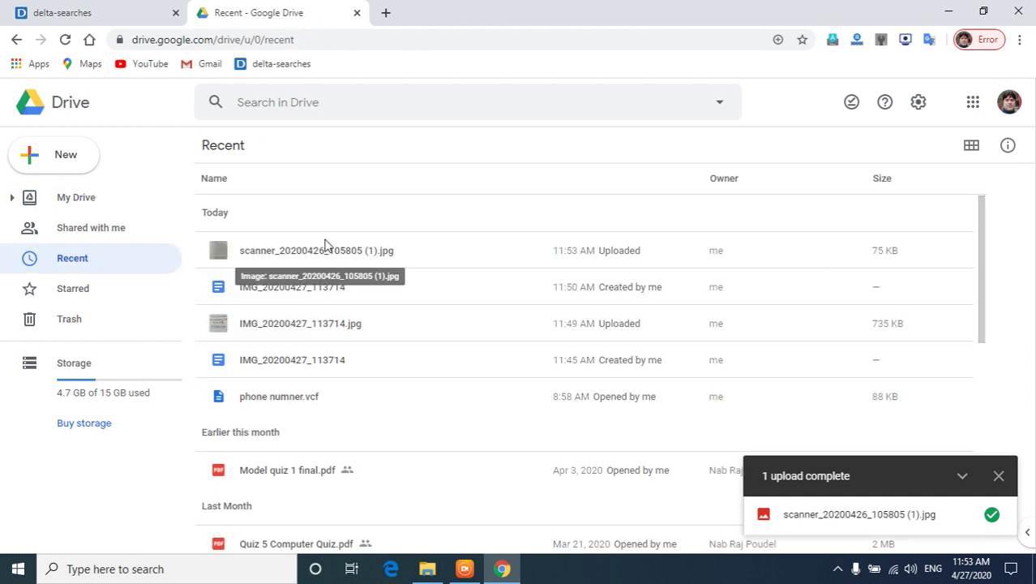
pyautogui.rightClick(321, 248)
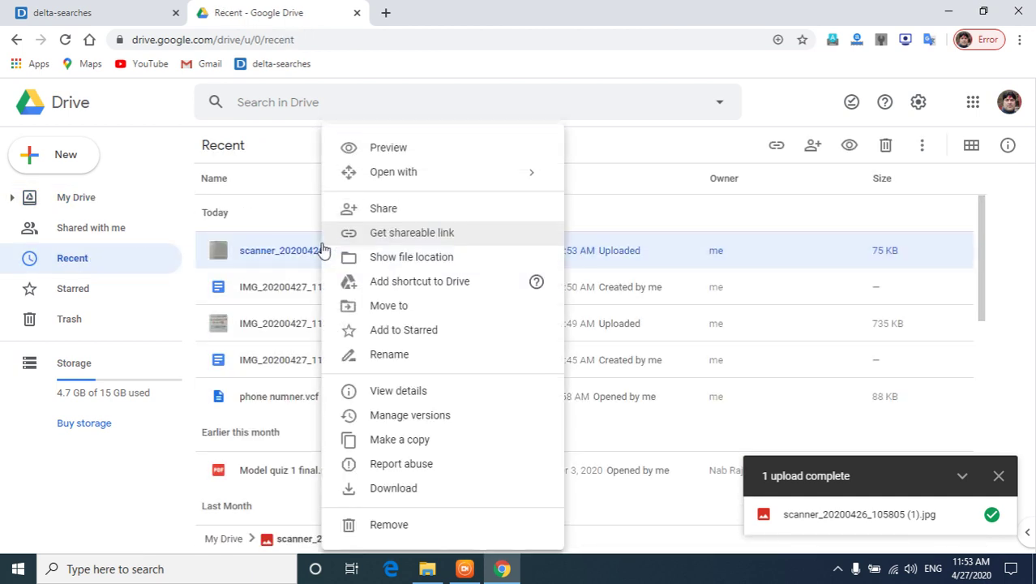
pyautogui.moveTo(393, 171)
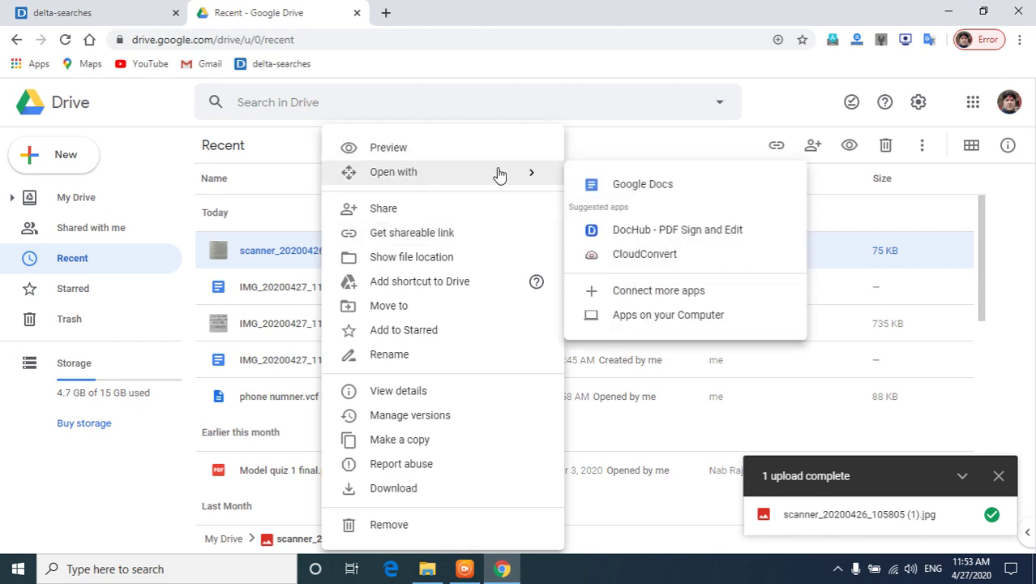
pyautogui.click(607, 181)
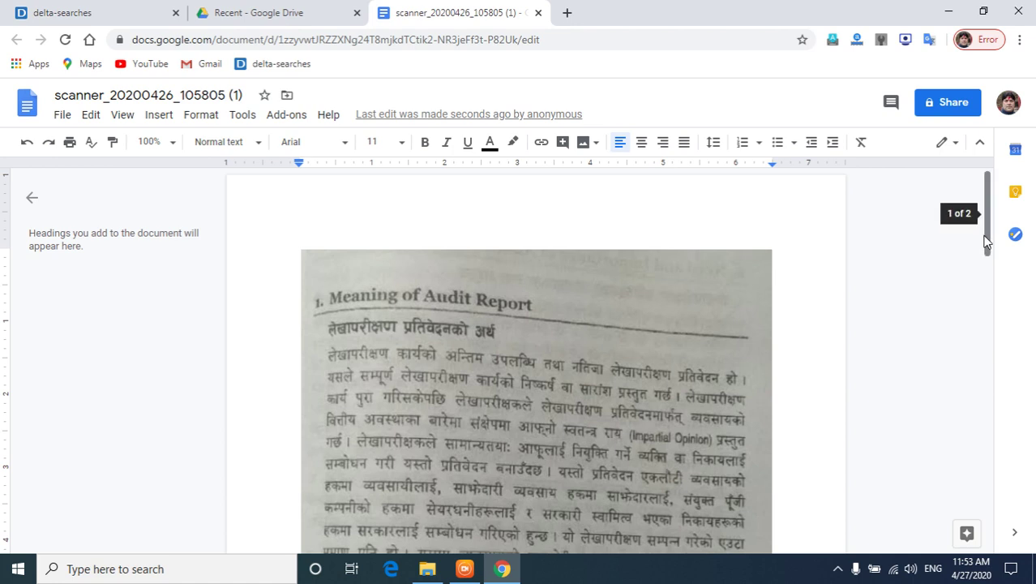
pyautogui.moveTo(988, 236); pyautogui.dragTo(991, 260)
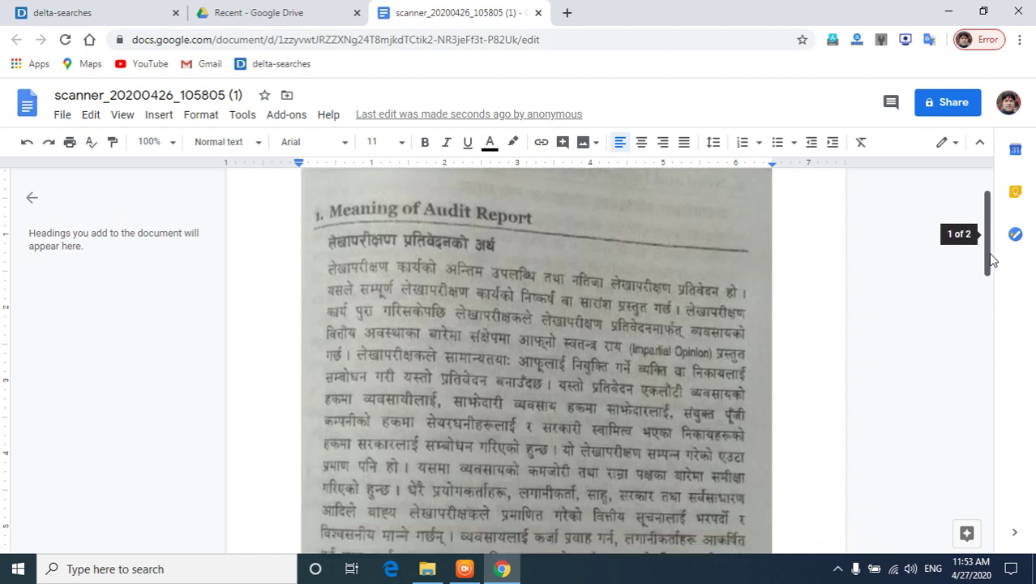
pyautogui.moveTo(991, 260); pyautogui.dragTo(989, 361)
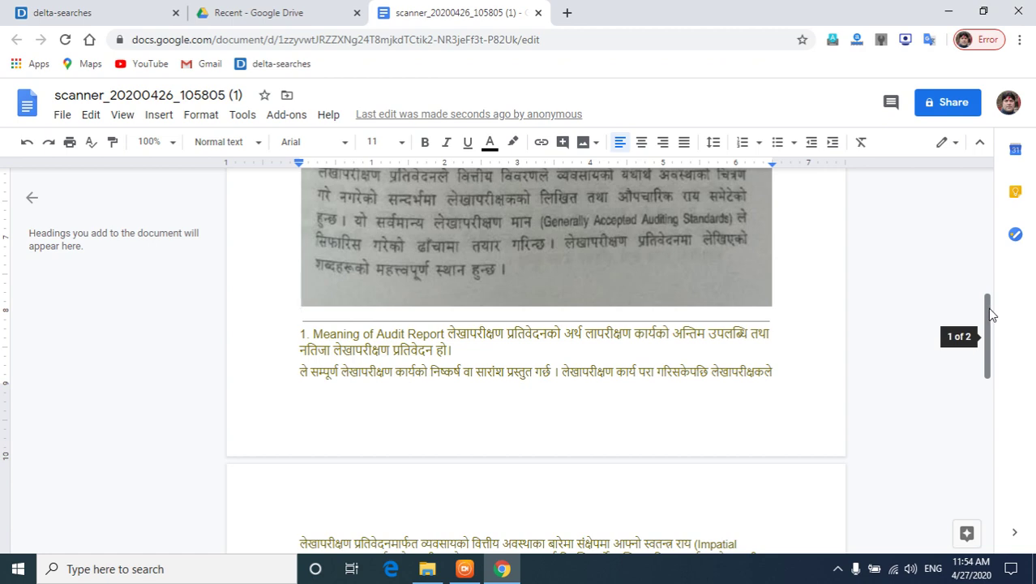
pyautogui.moveTo(989, 315); pyautogui.dragTo(990, 378)
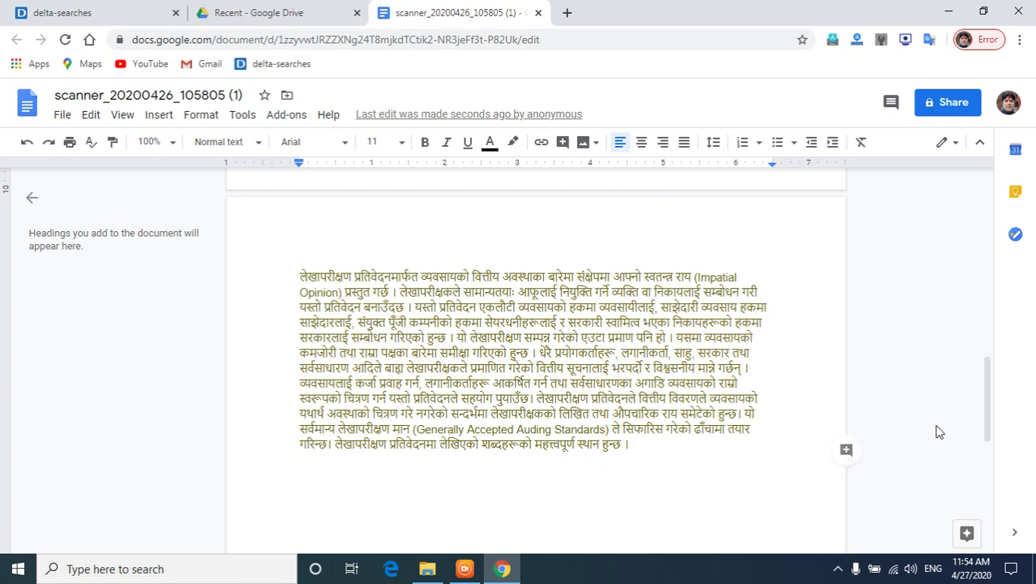
pyautogui.moveTo(984, 396); pyautogui.dragTo(983, 334)
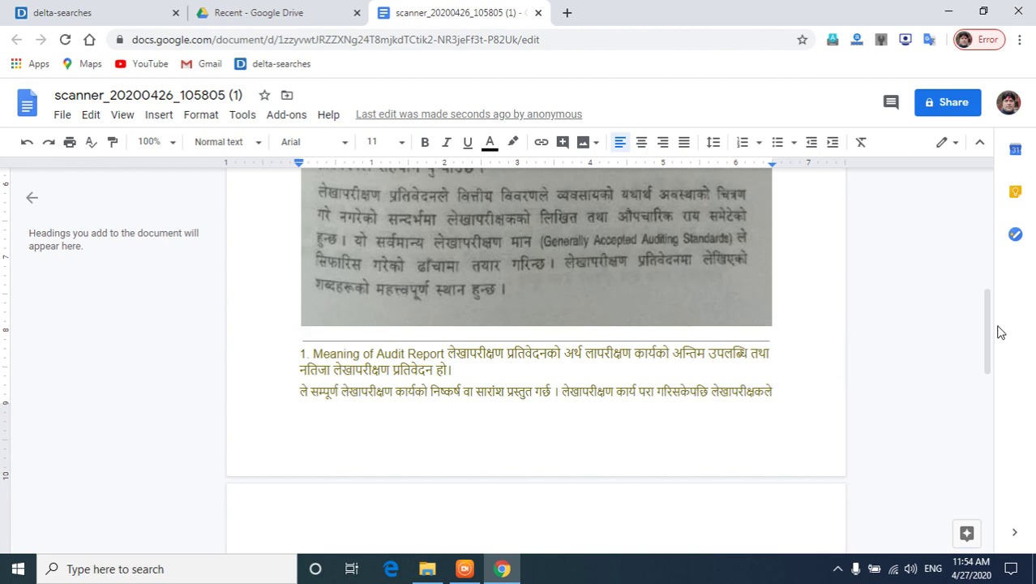
pyautogui.moveTo(987, 328)
pyautogui.mouseDown()
pyautogui.moveTo(994, 447)
pyautogui.moveTo(978, 298)
pyautogui.mouseUp()
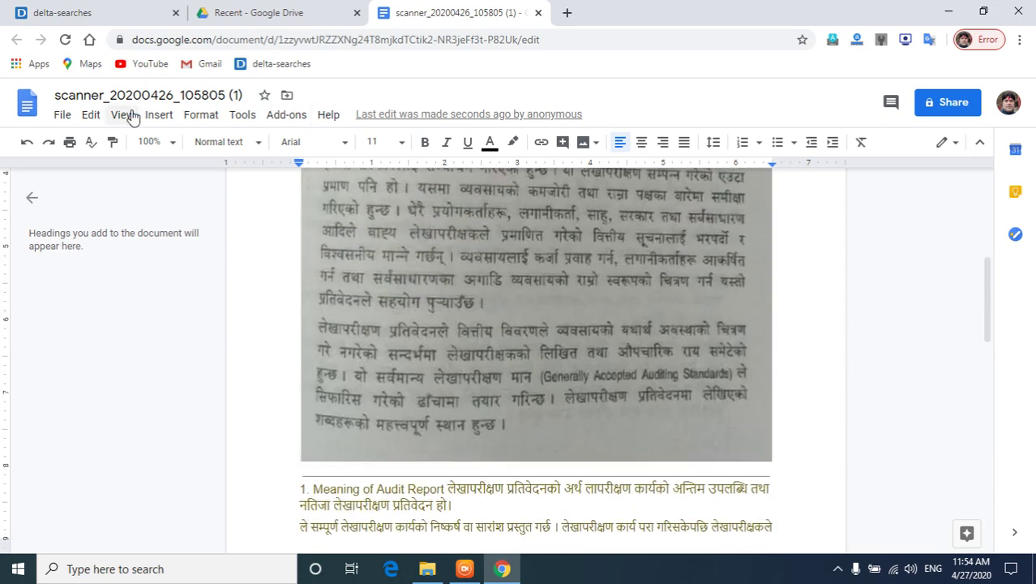
# Download the Google Doc as a Word .docx file and open it in Microsoft Word
pyautogui.click(62, 118)
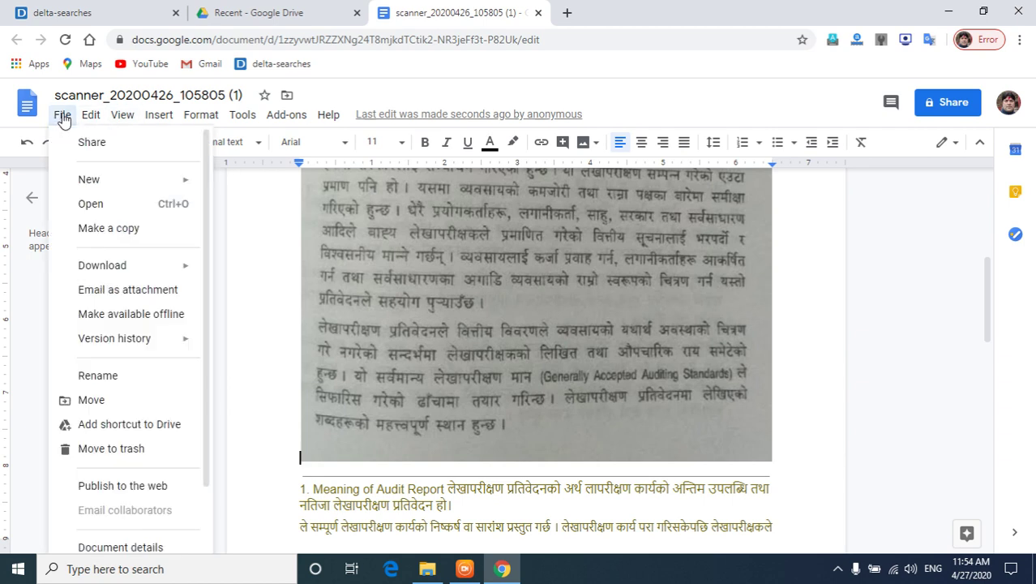
pyautogui.moveTo(102, 266)
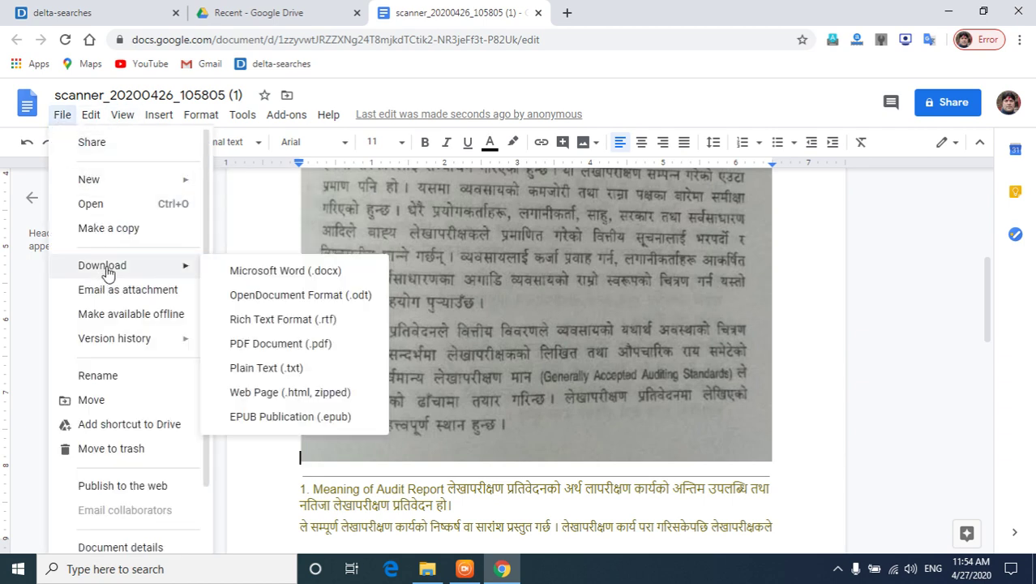
pyautogui.click(262, 274)
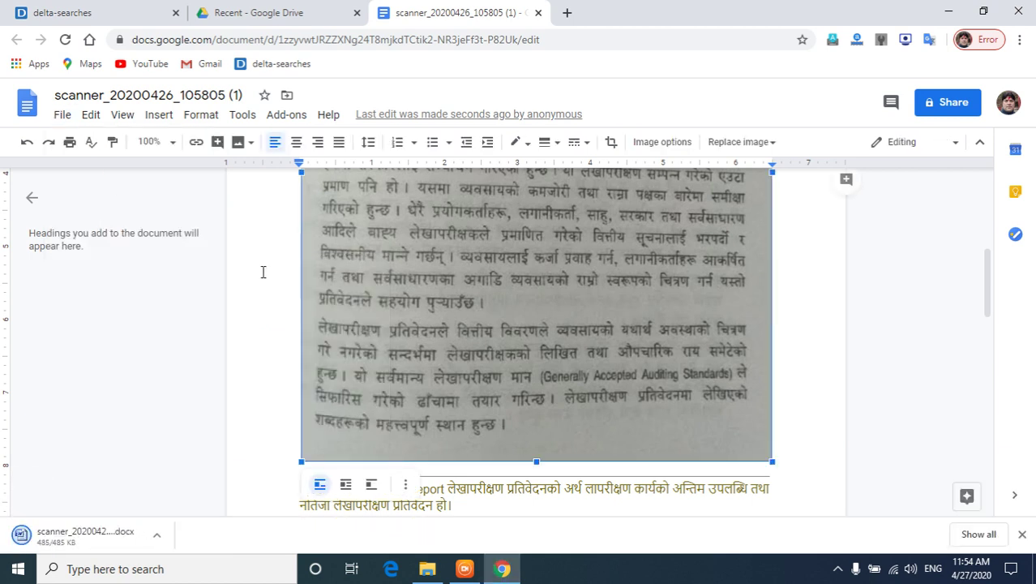
pyautogui.click(101, 532)
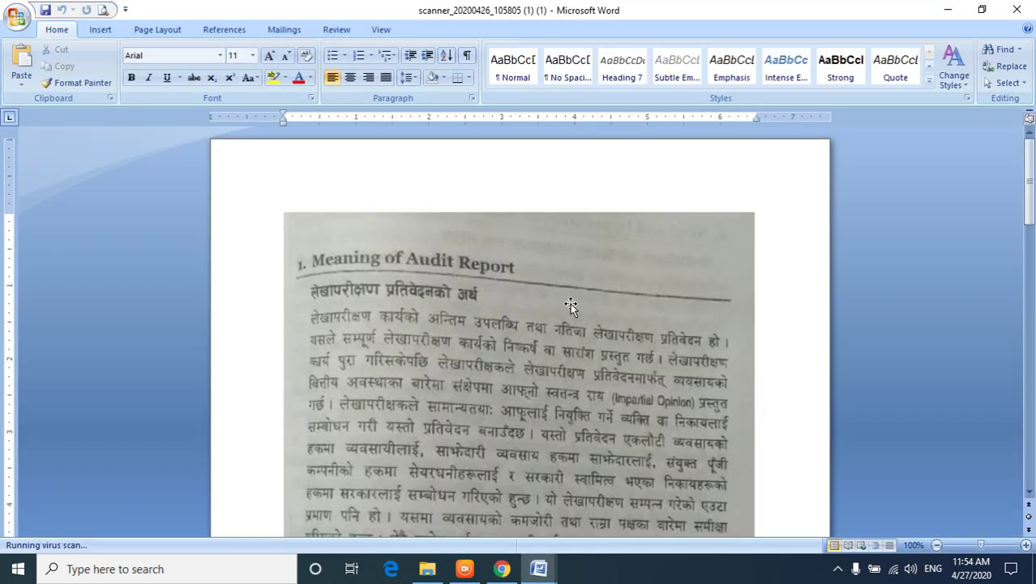
# Remove the scanned page image so only the extracted Devanagari text remains
pyautogui.click(575, 298)
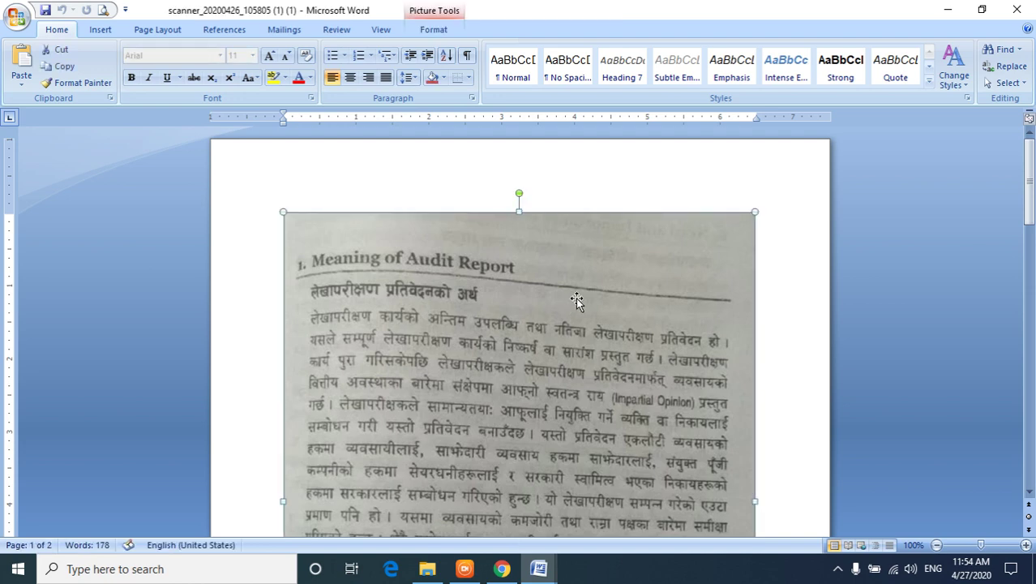
pyautogui.hotkey('ctrl', 'v')
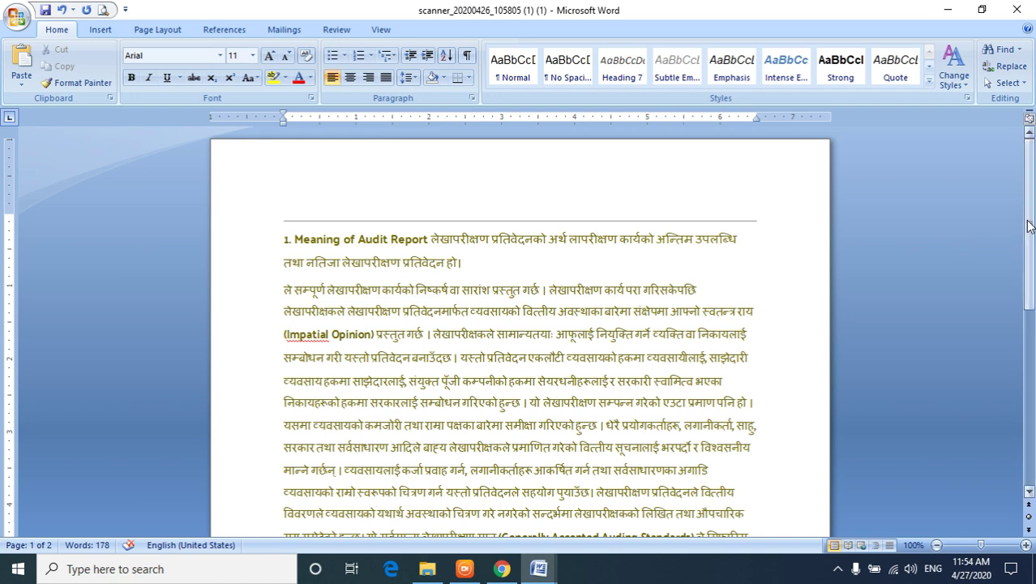
pyautogui.moveTo(1029, 225)
pyautogui.mouseDown()
pyautogui.moveTo(1031, 312)
pyautogui.moveTo(1031, 253)
pyautogui.mouseUp()
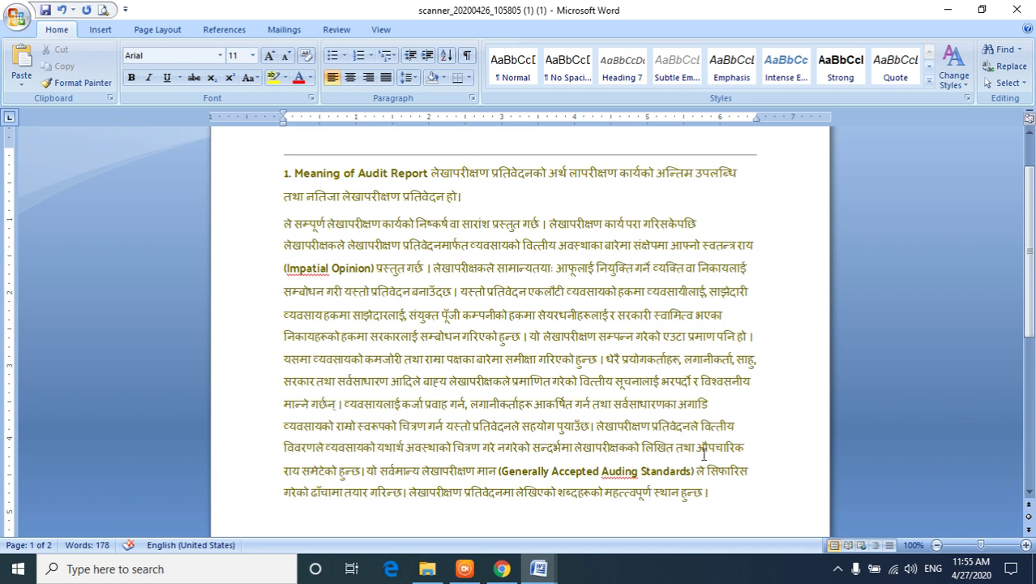
pyautogui.click(724, 496)
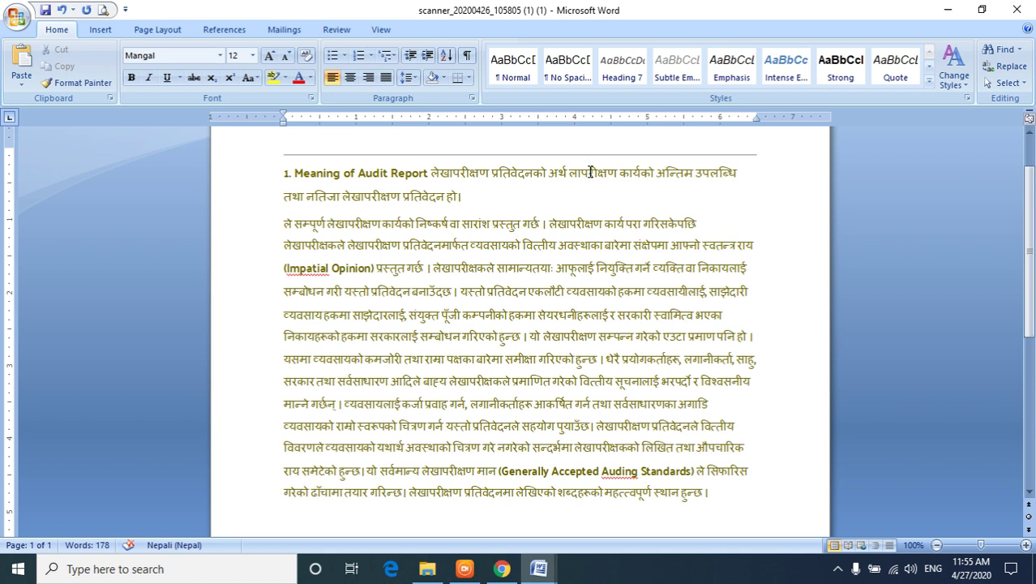
# Delete the two misread characters from the heading word
pyautogui.click(589, 172)
pyautogui.press('BackSpace')
pyautogui.press('BackSpace')
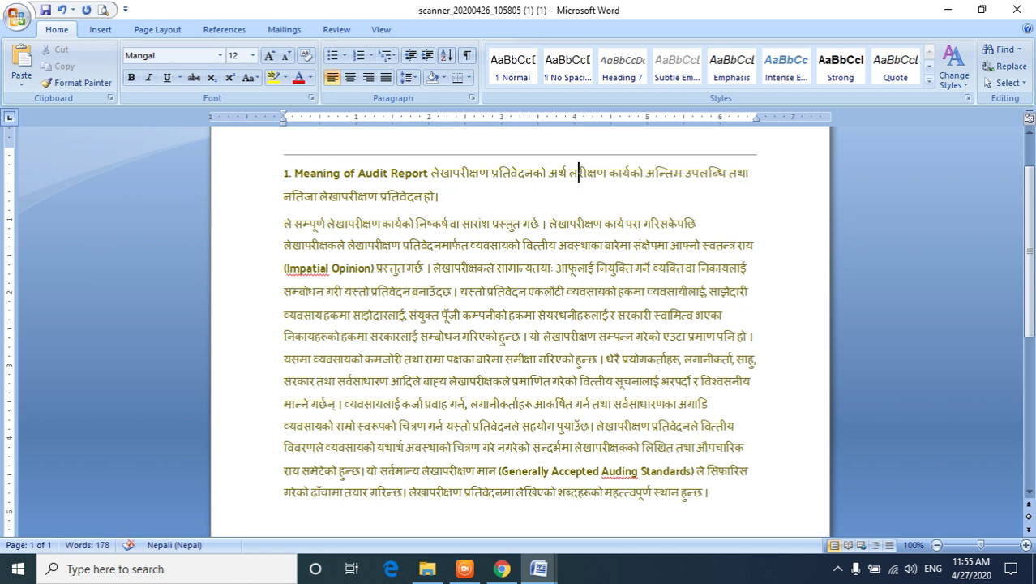
pyautogui.press('BackSpace')
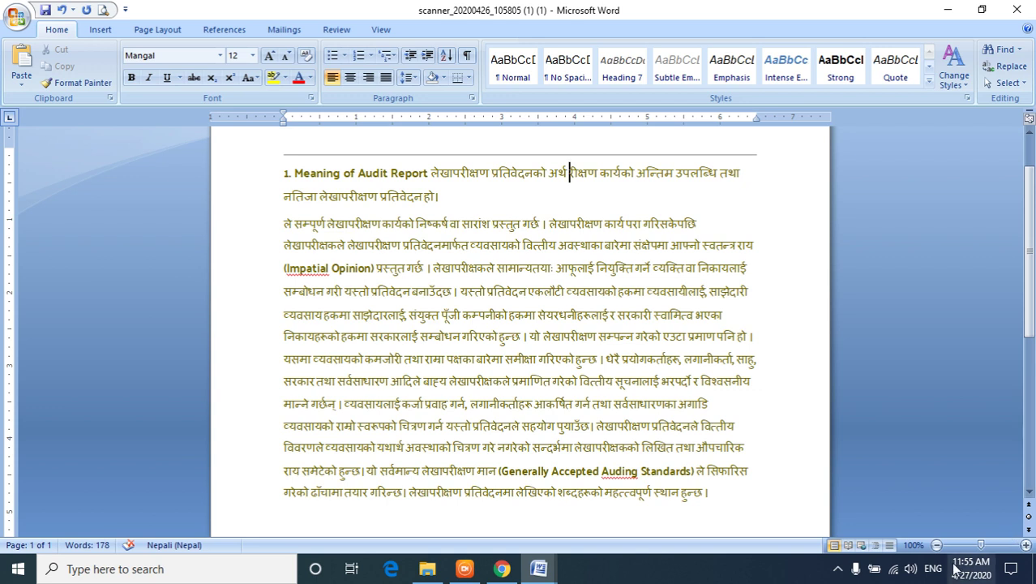
# Switch input to Nepali Google Input Tools and type 'plekha' to insert लेखा, correcting the heading to लेखापरीक्षण
pyautogui.click(932, 568)
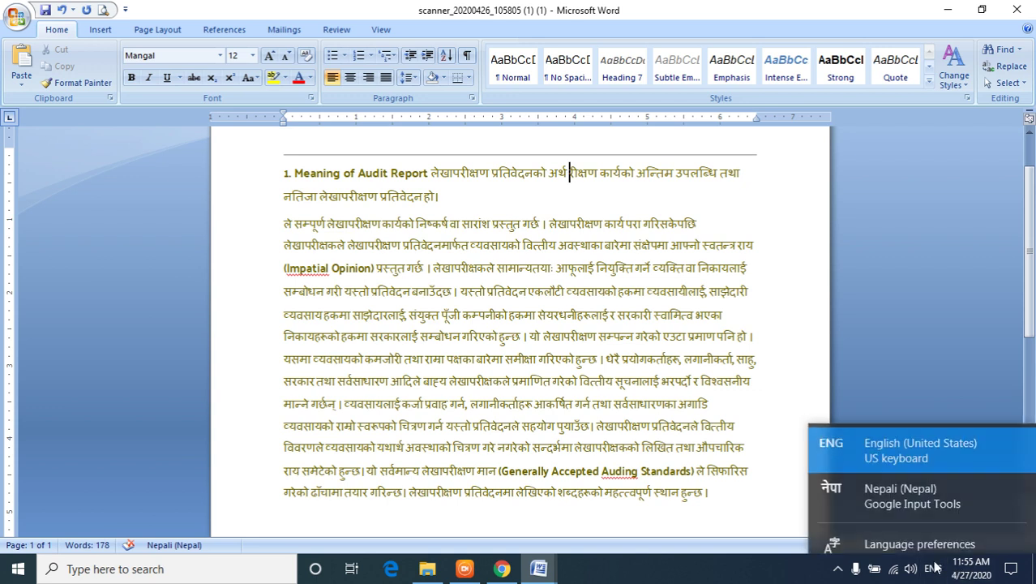
pyautogui.click(901, 476)
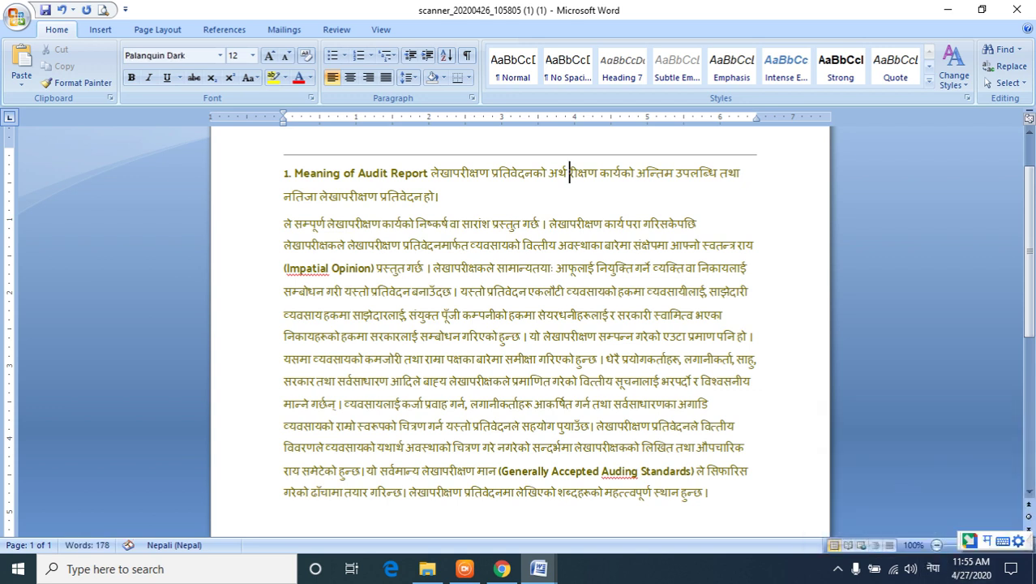
pyautogui.write('p')
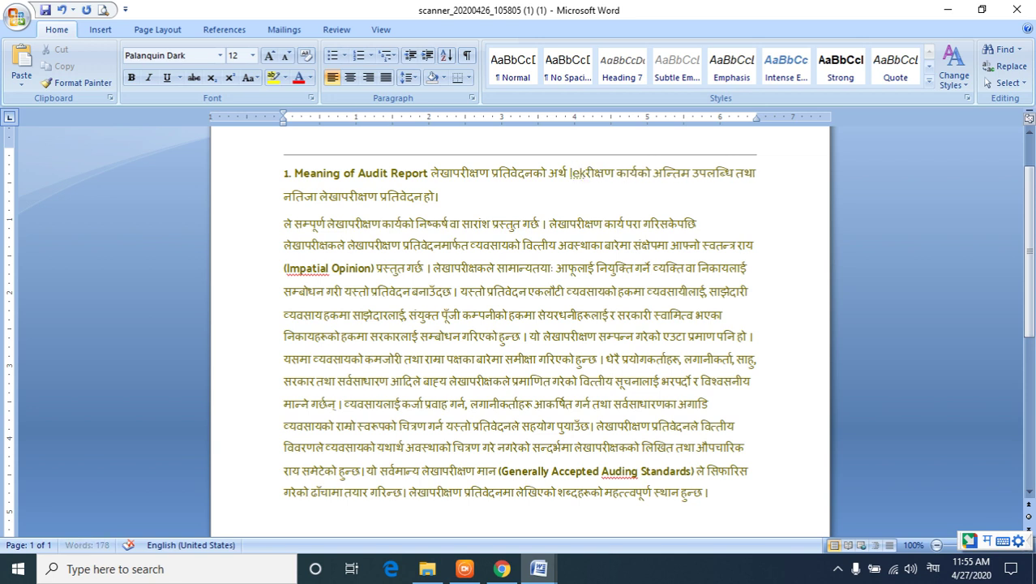
pyautogui.write('lekha')
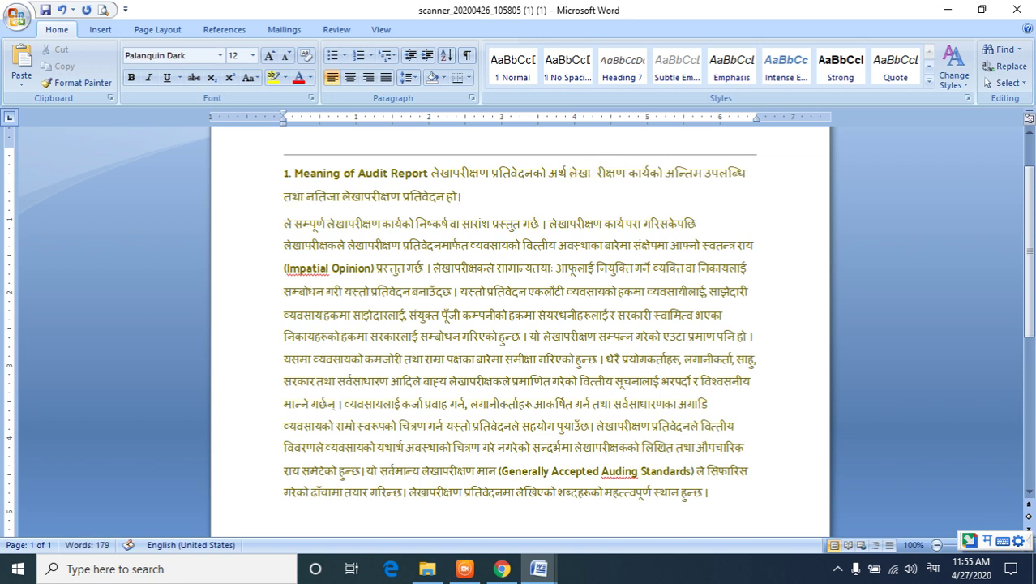
pyautogui.press('BackSpace')
pyautogui.write('प')
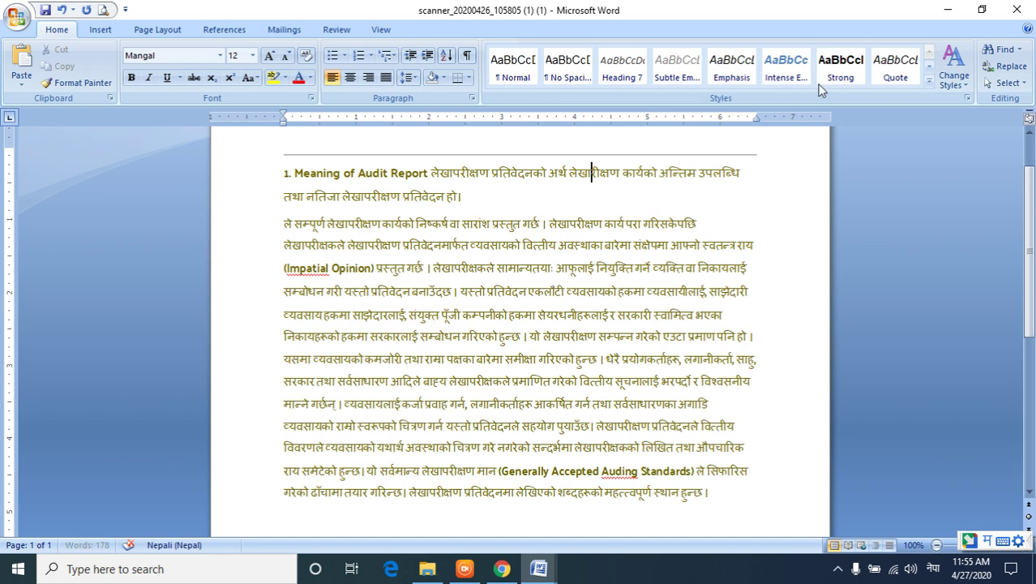
# Close Word without saving the edits, then close the Chrome window
pyautogui.click(1017, 10)
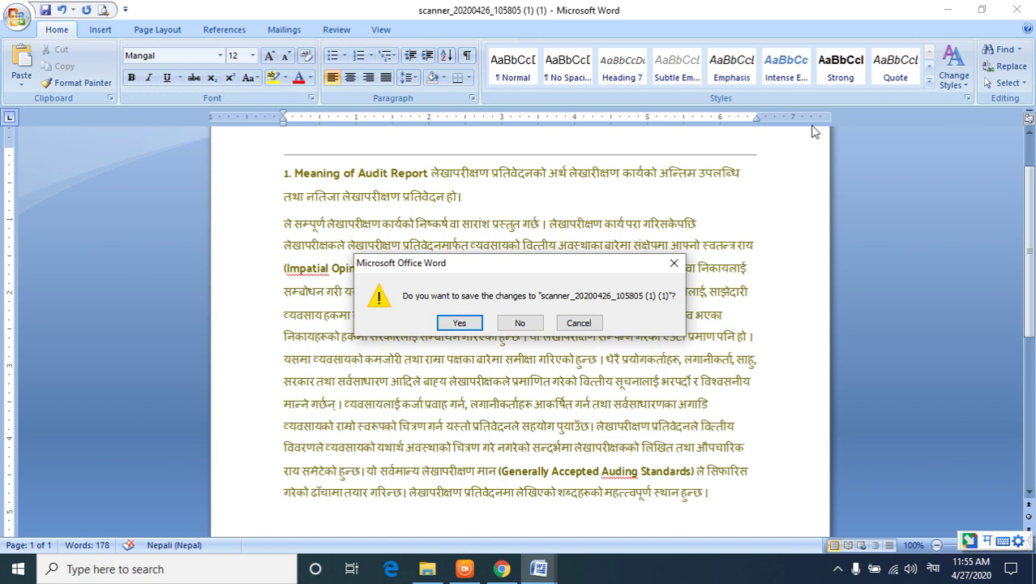
pyautogui.click(531, 325)
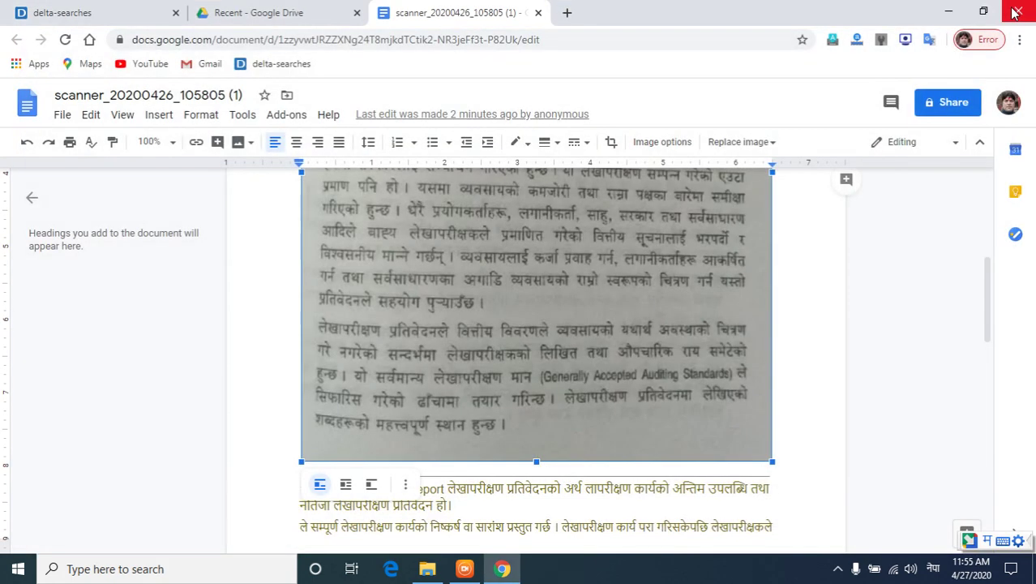
pyautogui.click(1013, 13)
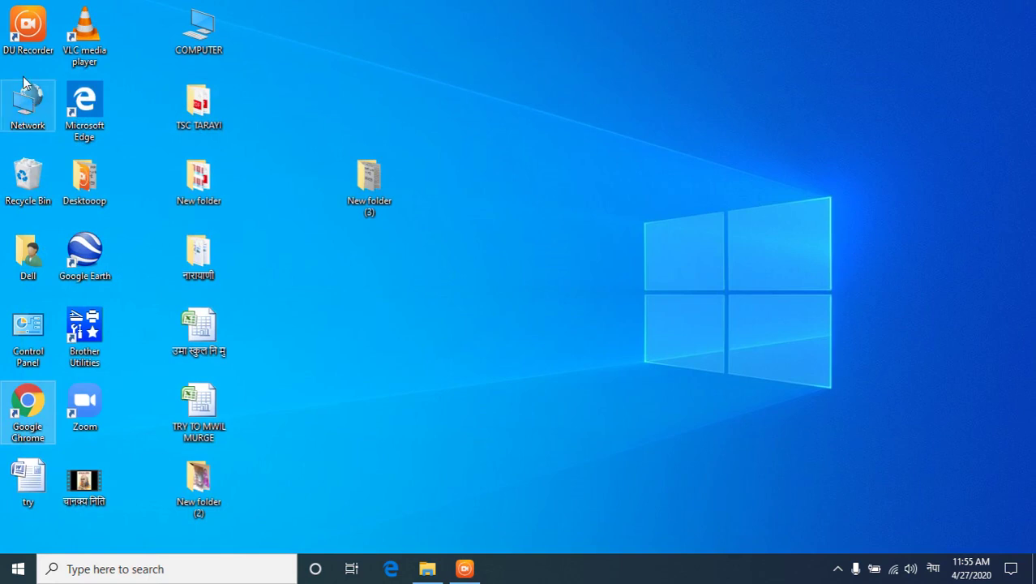
# Show the DU Recorder window, with its recording timer at 00:08:57
pyautogui.click(34, 26)
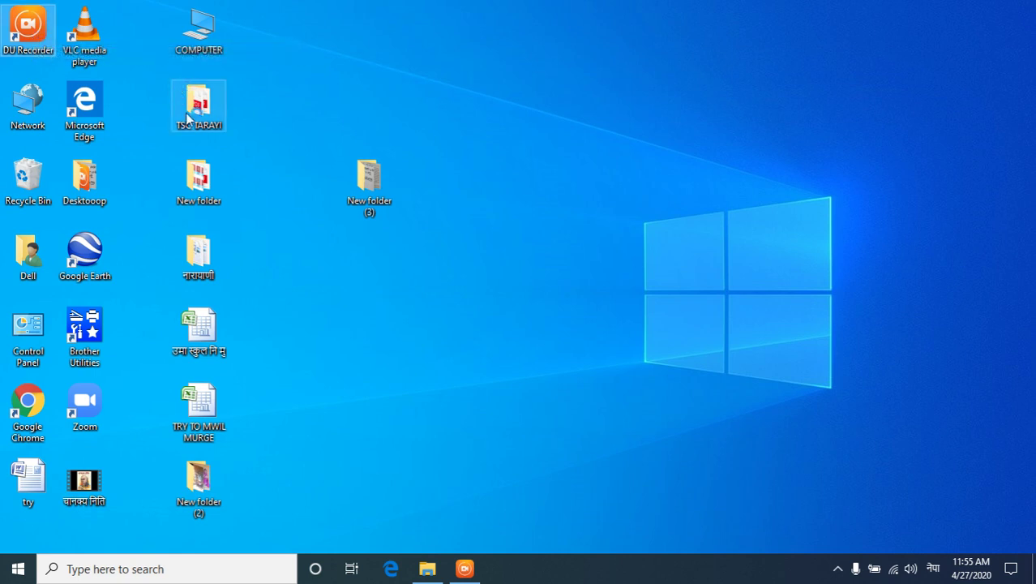
pyautogui.click(465, 569)
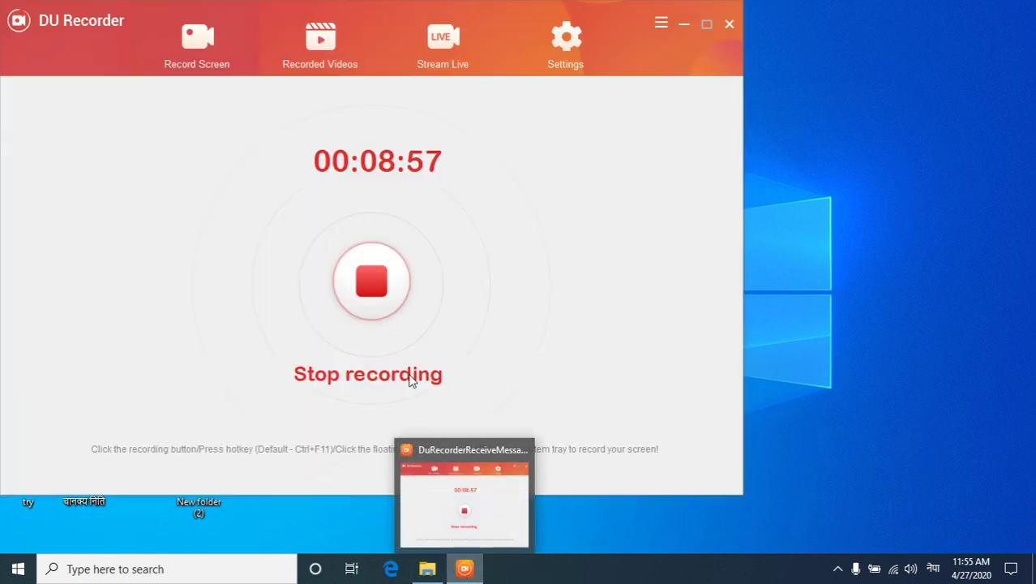